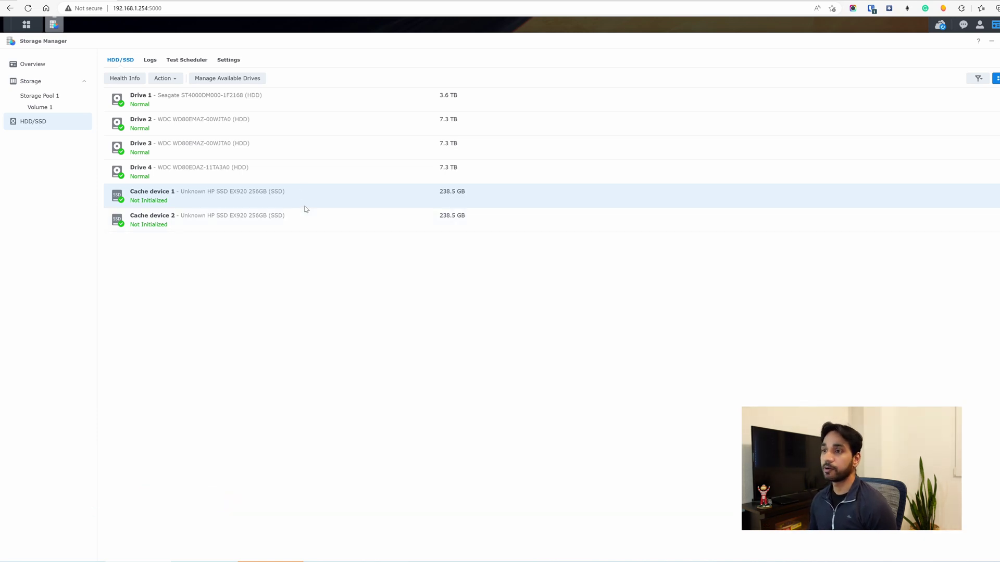
Switch to the MobaXterm SSH session on the NAS and list all NVMe device nodes with ls /dev/nvme*
click(482, 199)
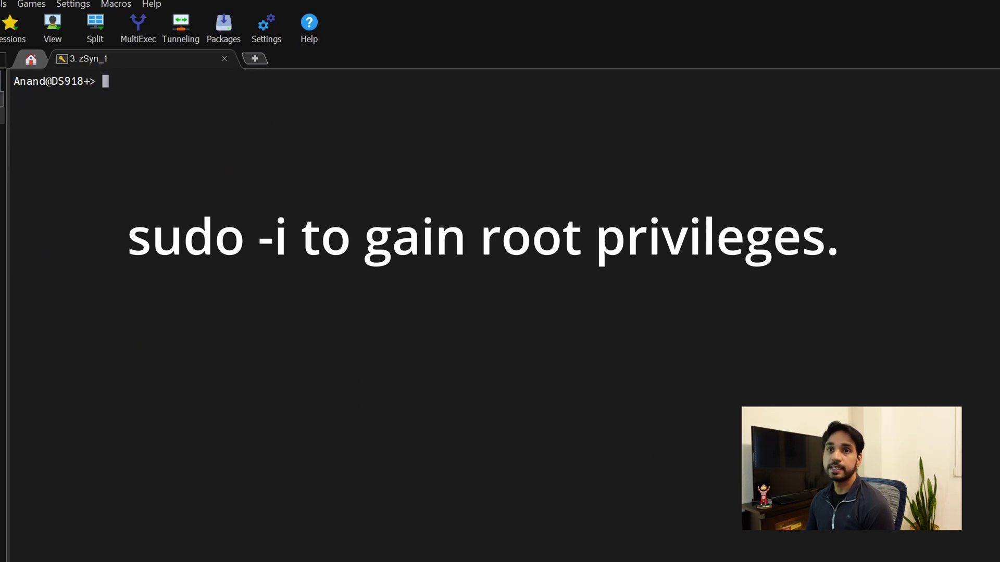
text(ls )
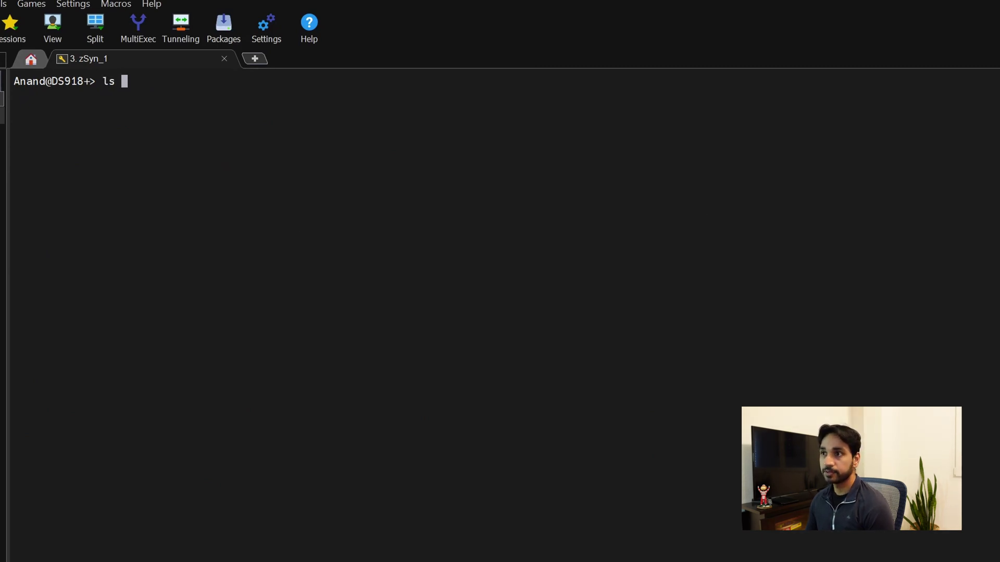
text(/dev/nvme*)
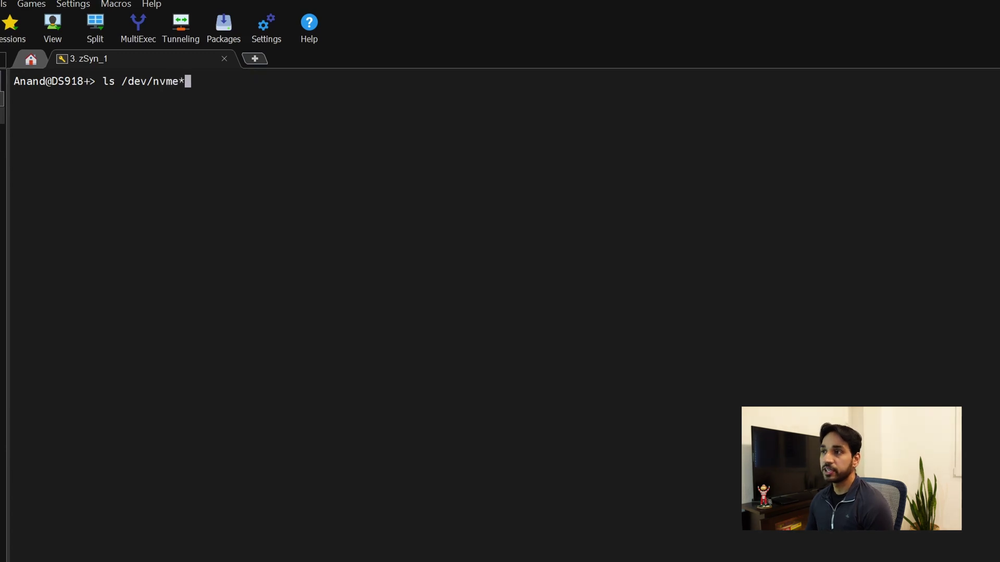
key(Return)
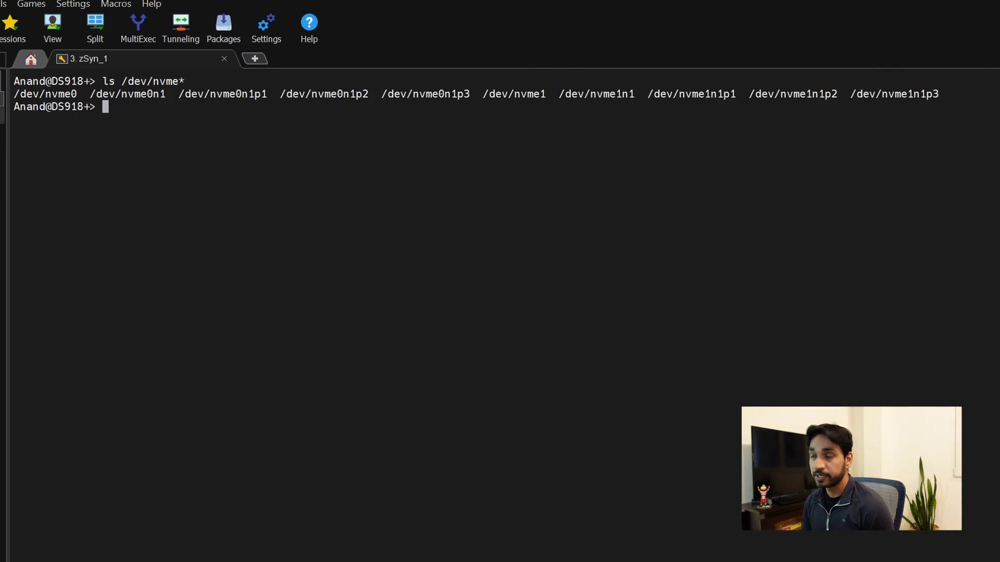
Open the first NVMe drive, /dev/nvme0n1, in fdisk and print the list of available commands
text(fdisk )
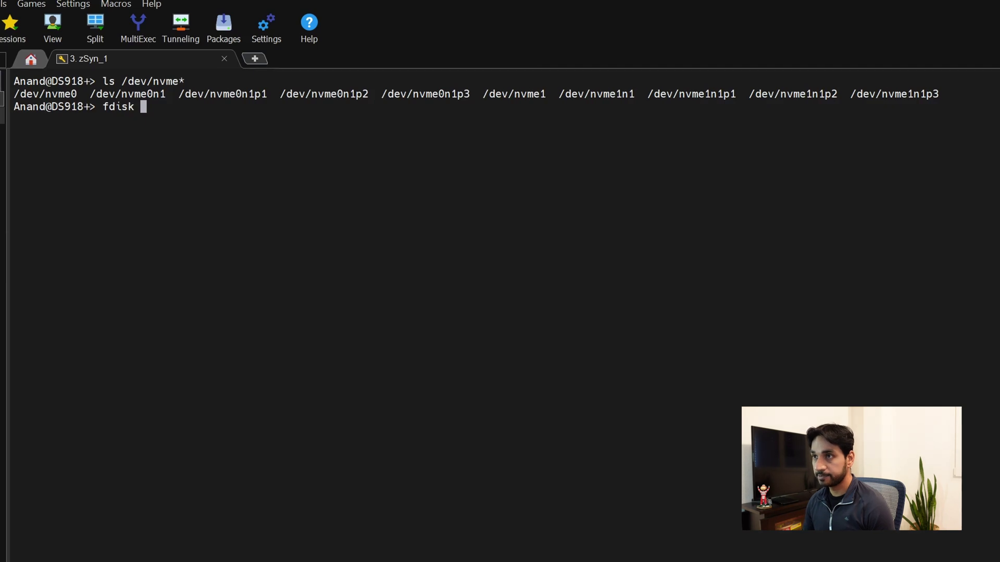
text(/)
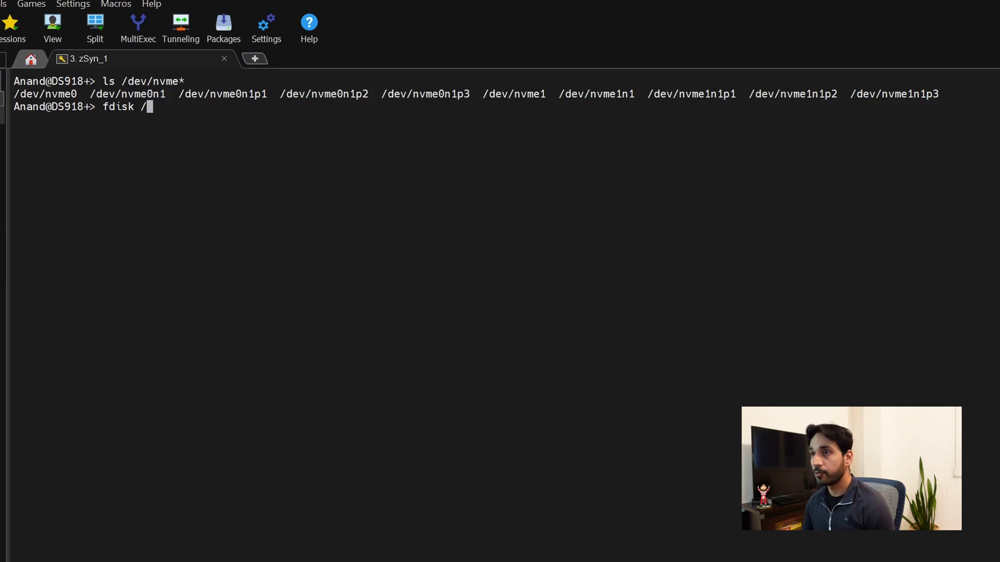
text(dev/nvme0n1)
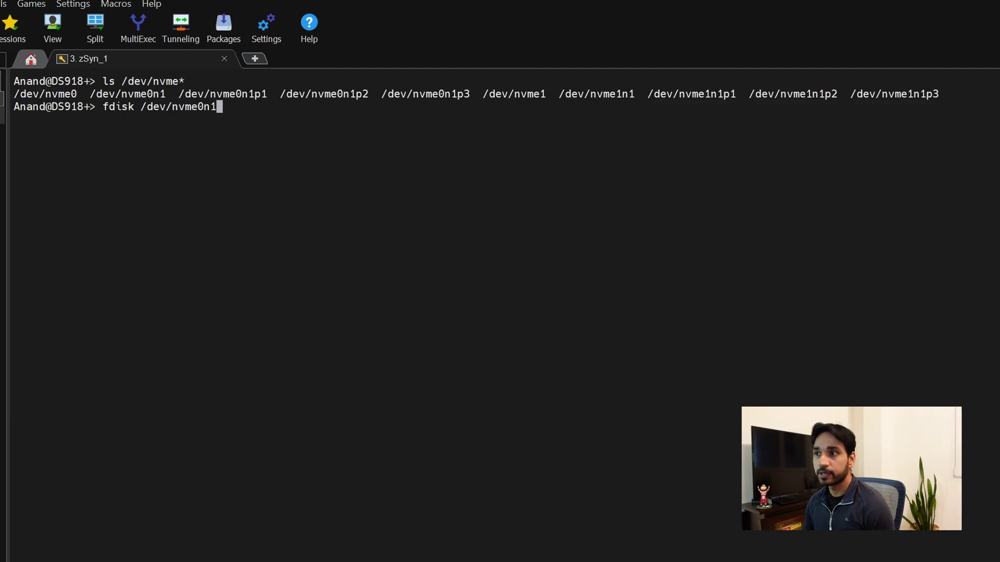
key(Return)
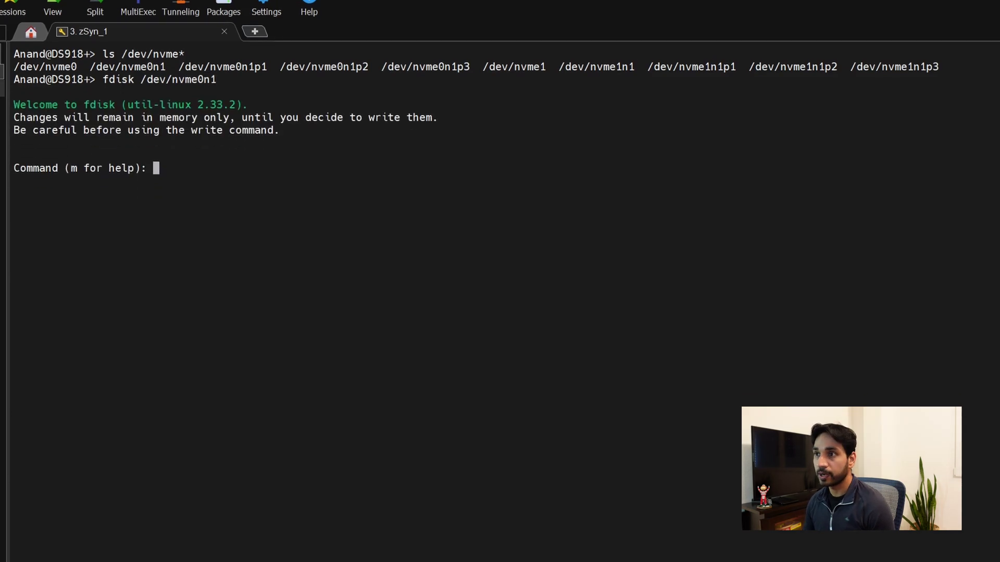
text(m)
key(Return)
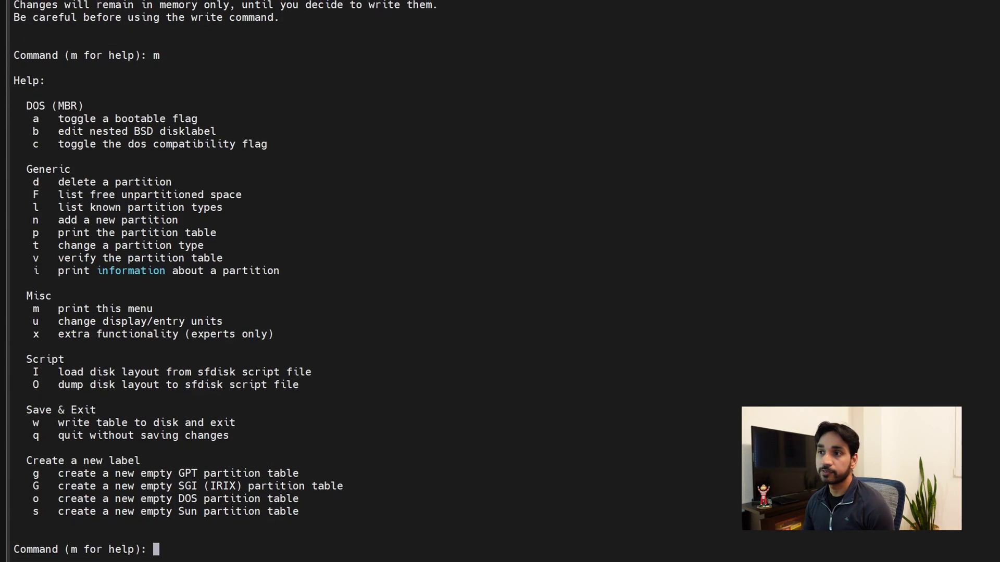
Delete partitions 1, 2 and 3 from /dev/nvme0n1 and write the partition table to disk
text(d)
key(Return)
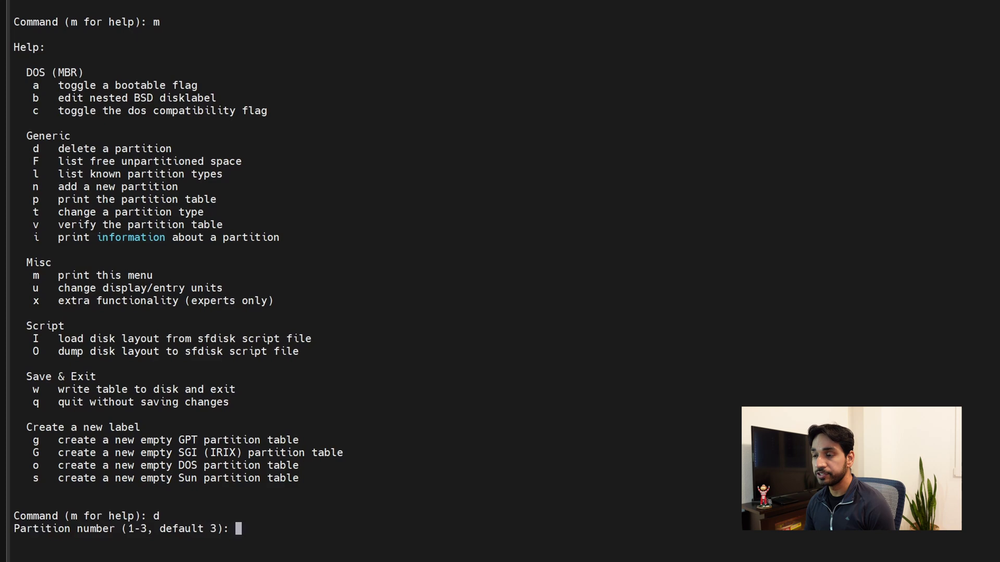
text(1)
key(Return)
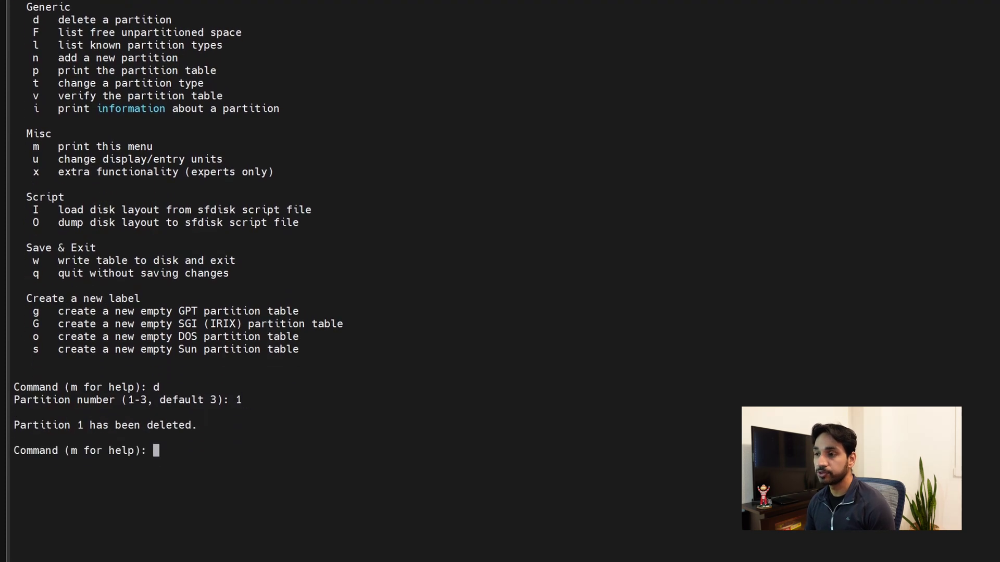
text(d)
key(Return)
text(2)
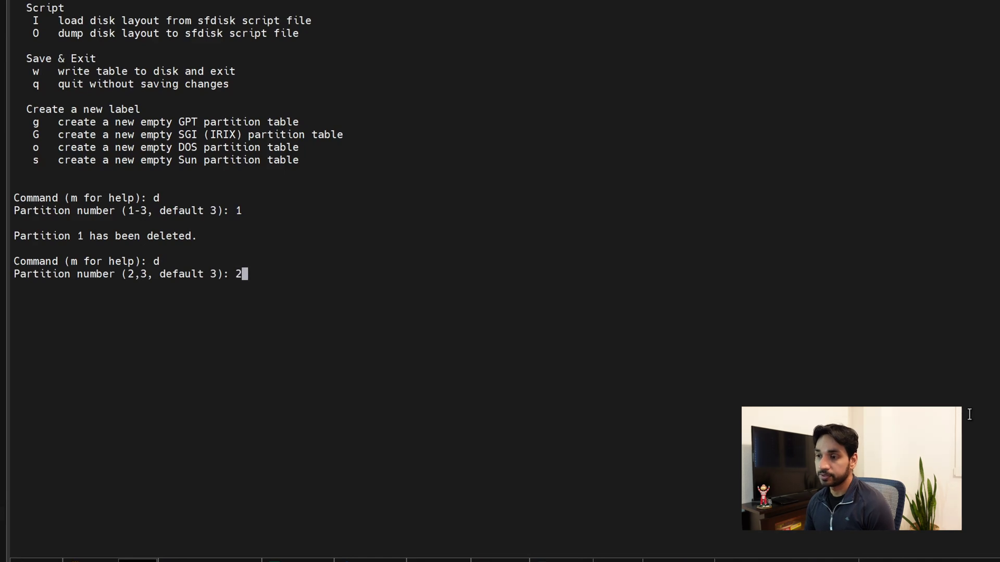
key(Return)
text(d)
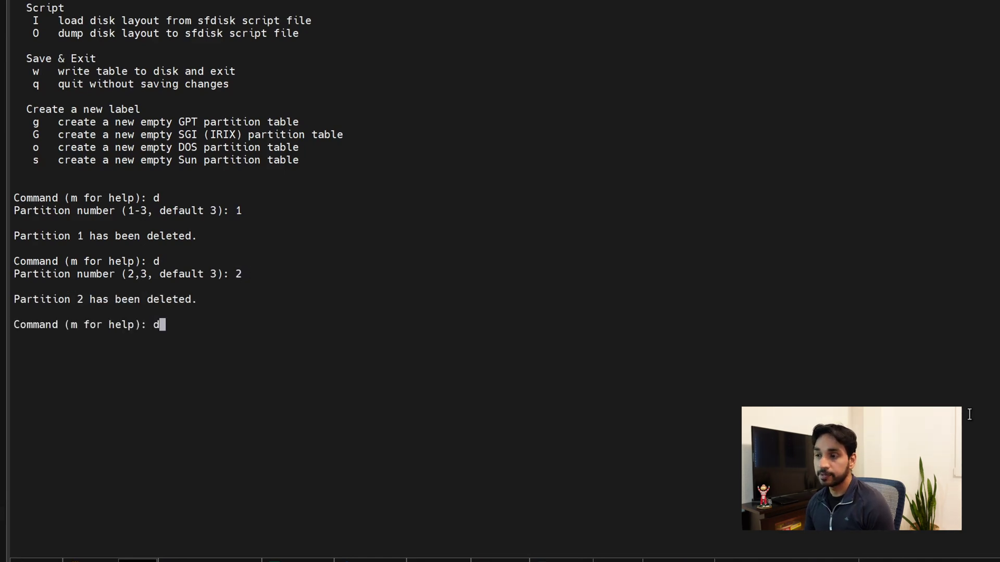
key(Return)
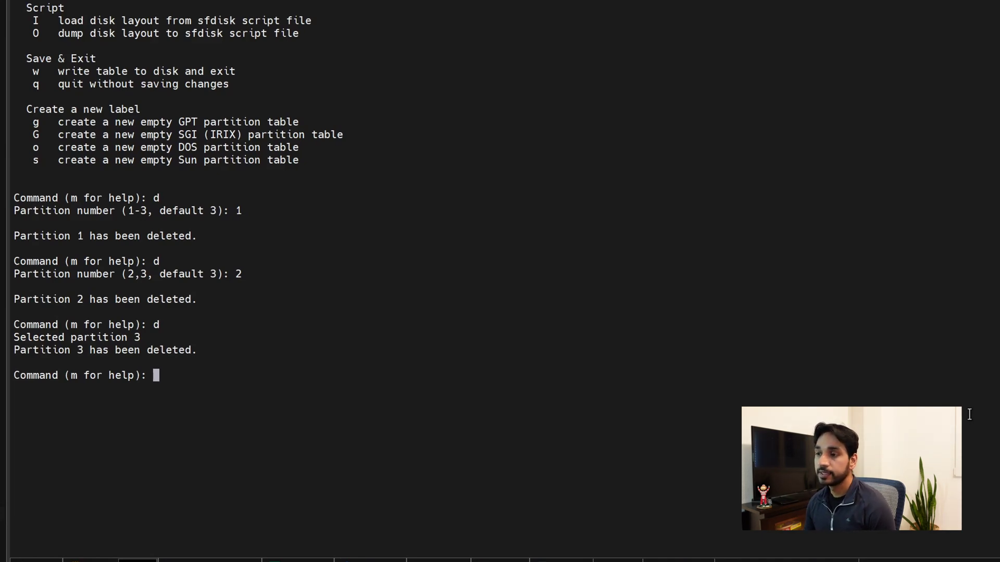
text(w)
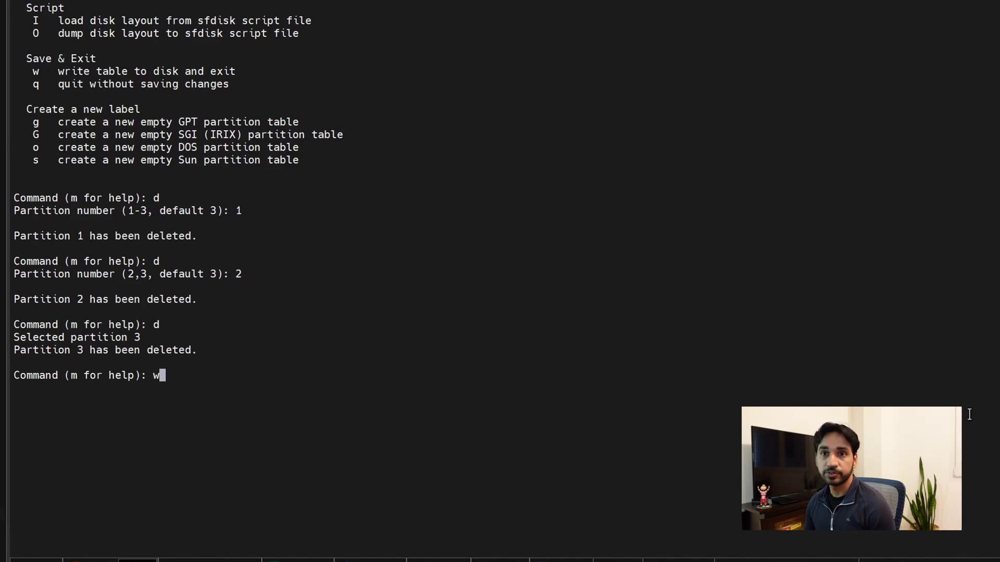
key(Return)
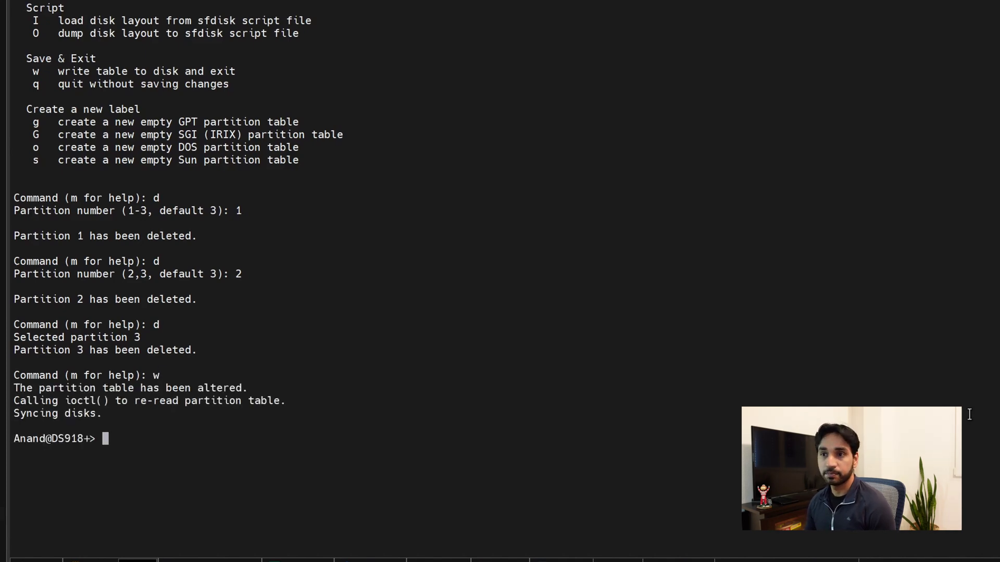
Print the partition table of /dev/nvme0n1 with fdisk -l to check the drive's partitions
text(fdis)
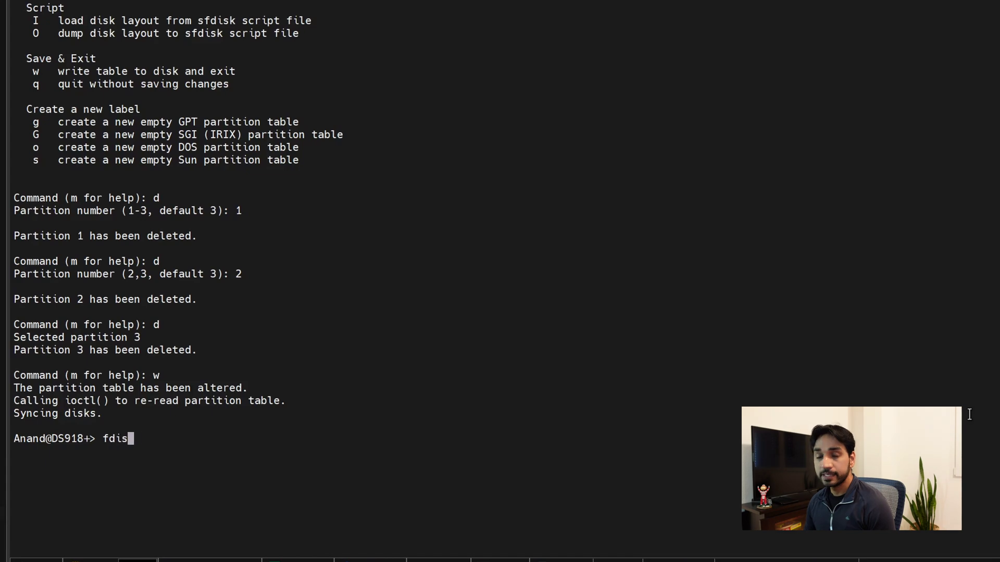
text(k -l /d)
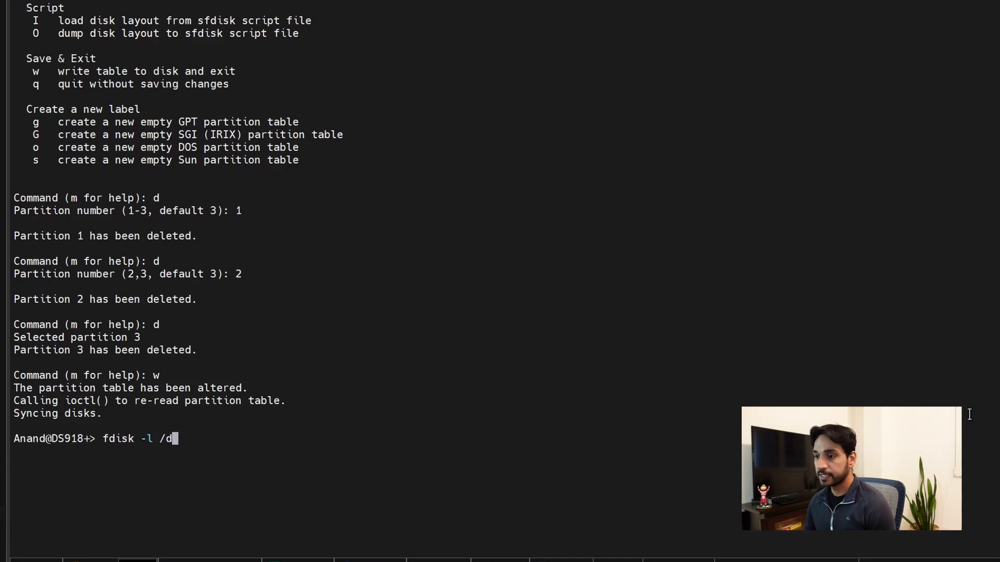
text(ev/)
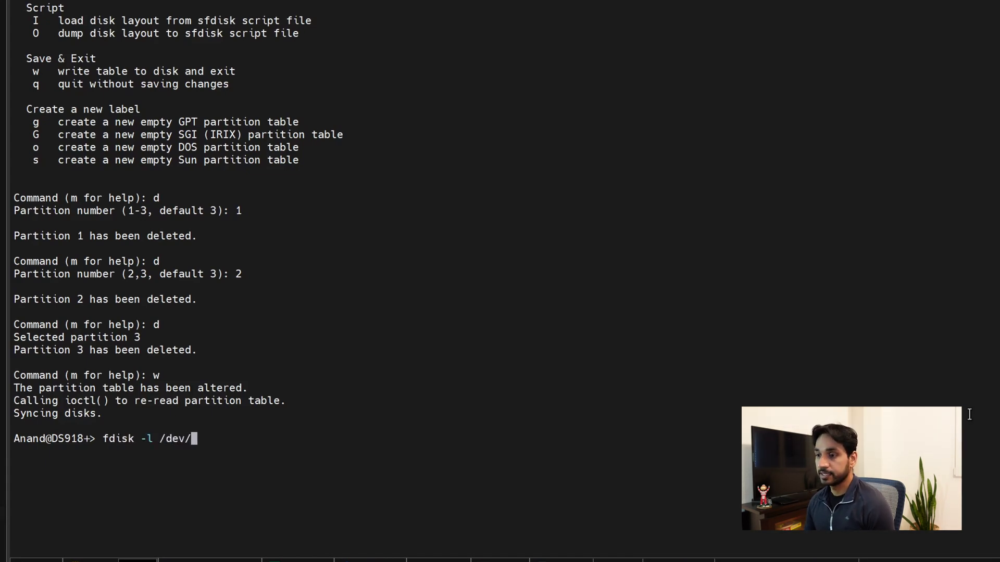
text(nvme0)
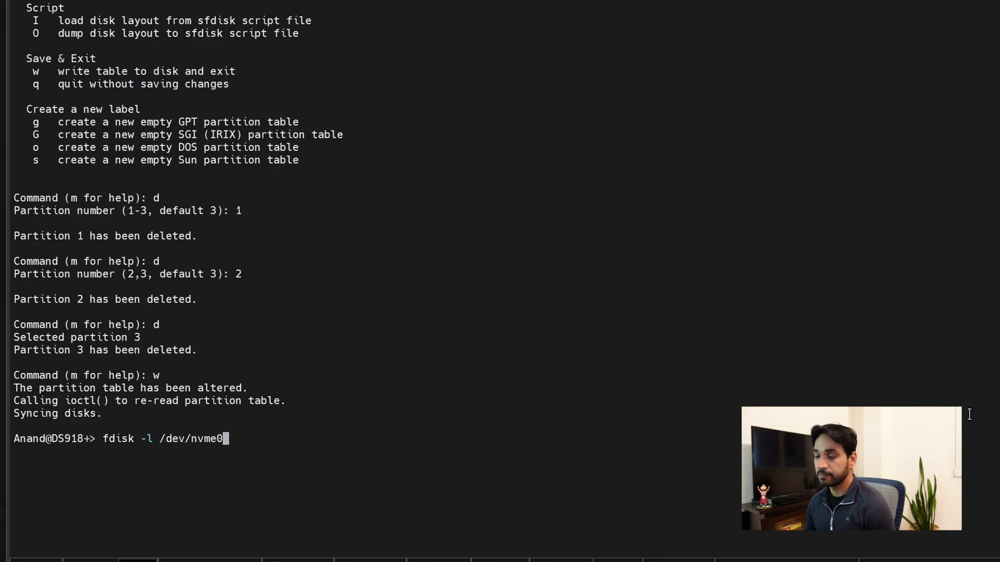
text(n1)
key(Return)
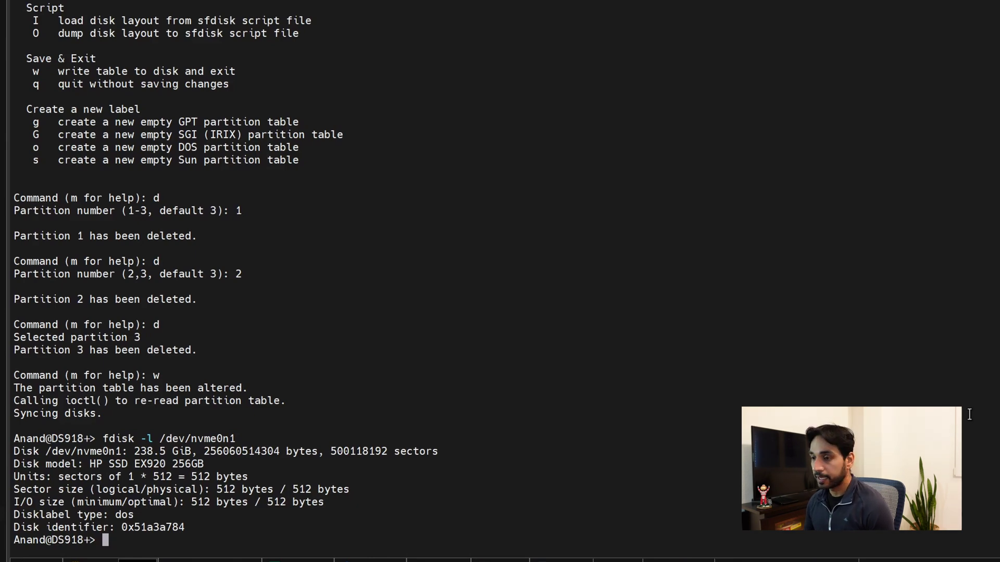
List the device nodes matching /dev/nvme* again to check which partitions remain on both drives
text(ls )
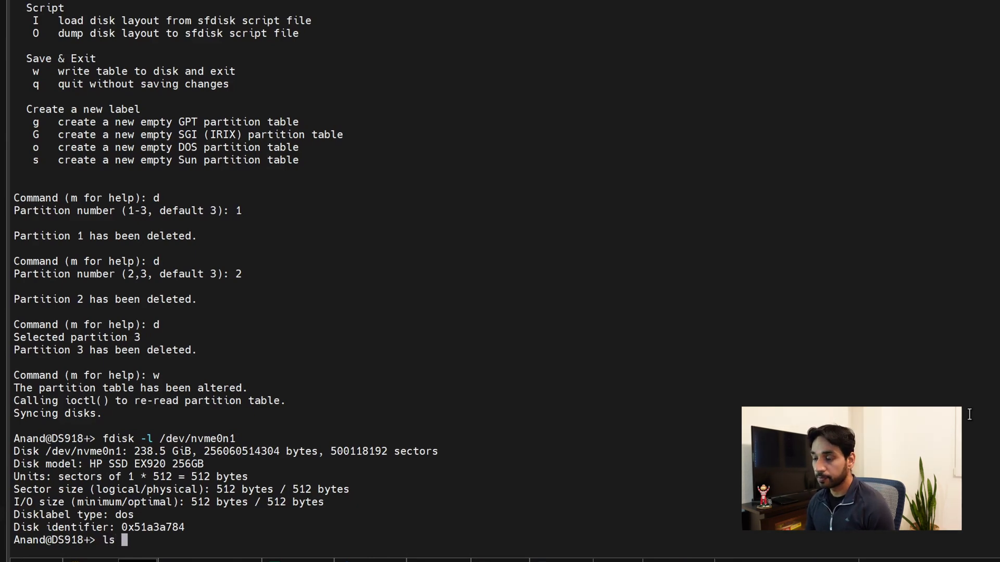
text(/dev/n)
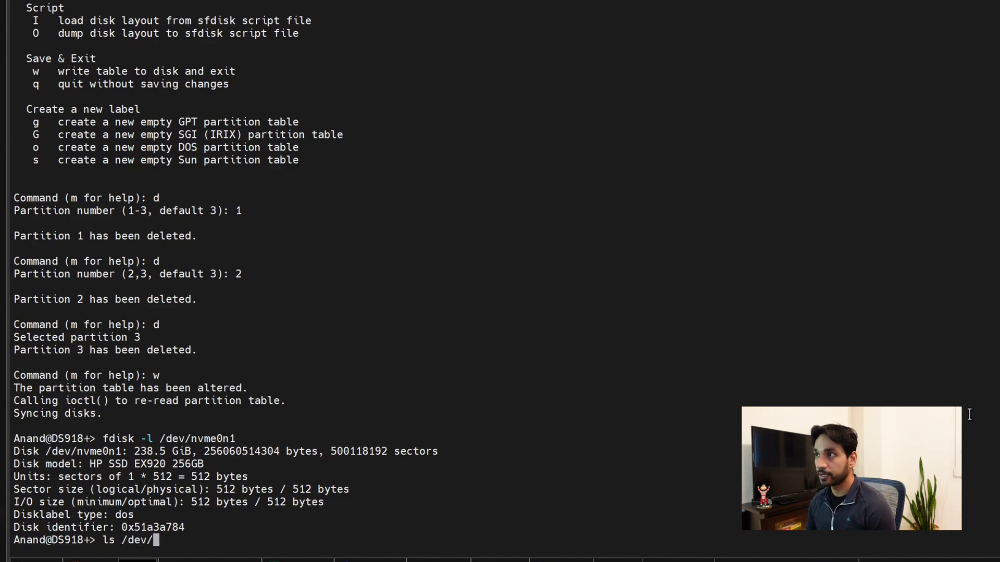
text(vme)
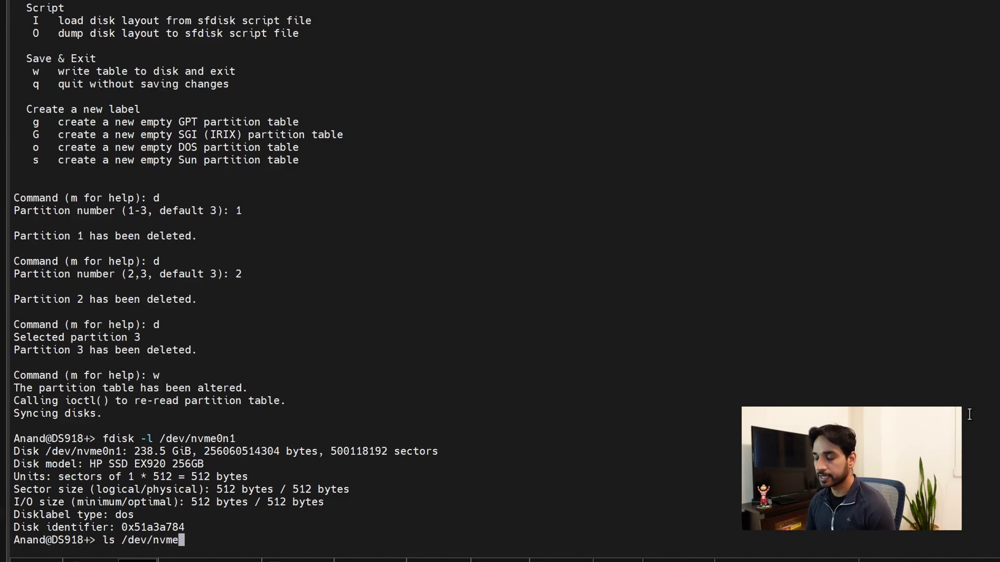
text(*)
key(Return)
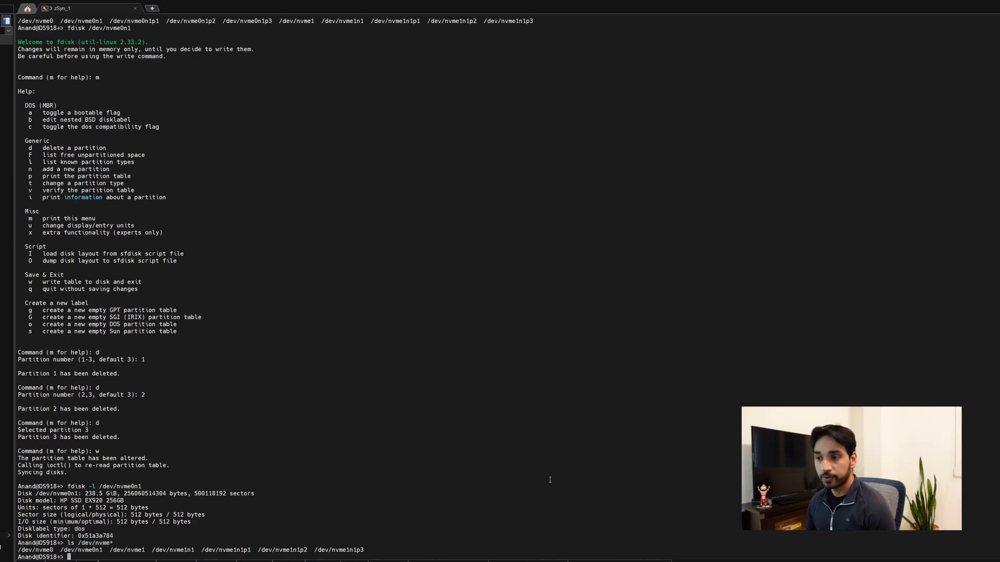
Open the second NVMe drive, /dev/nvme1n1, in fdisk for partition editing
text(fdisk )
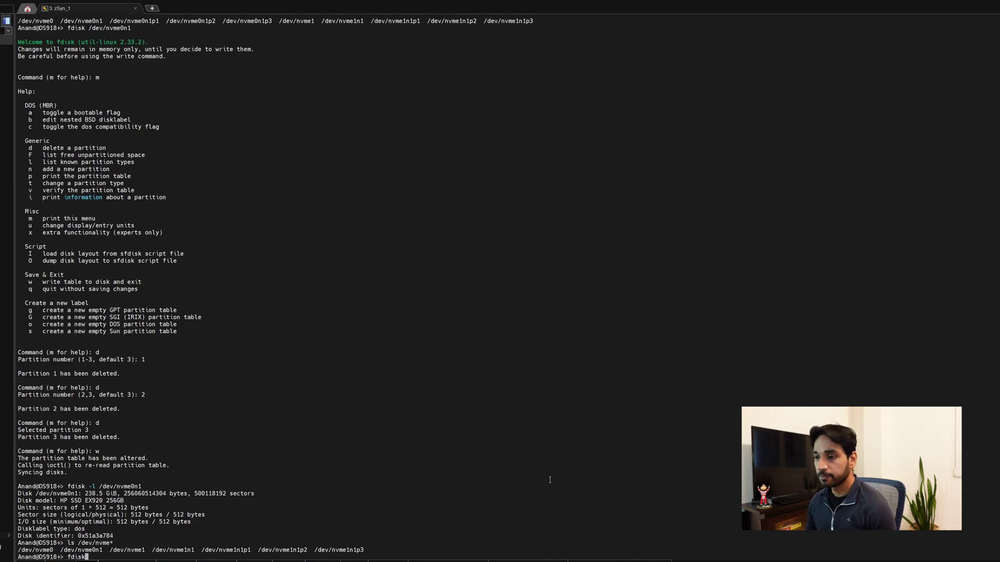
text(/dev/)
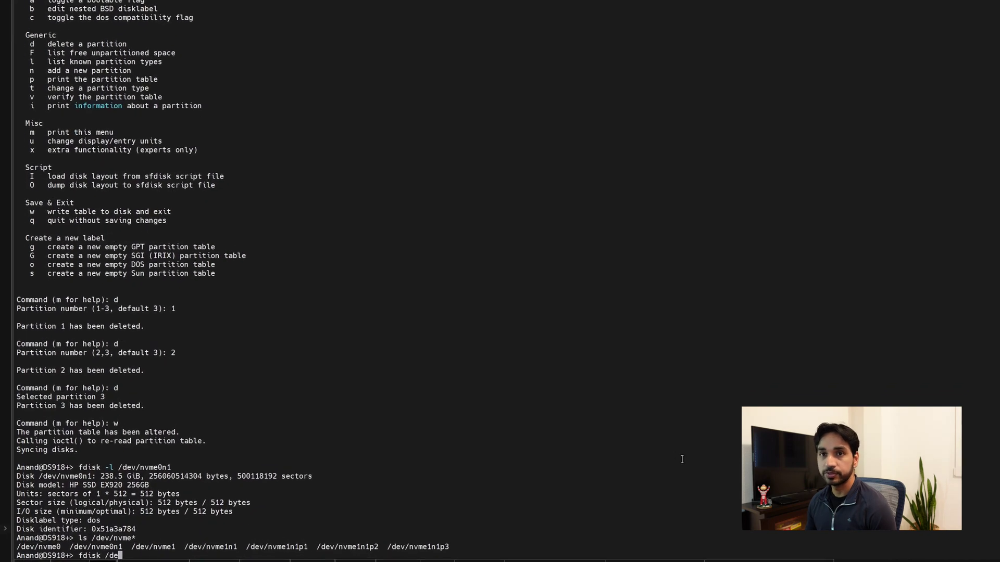
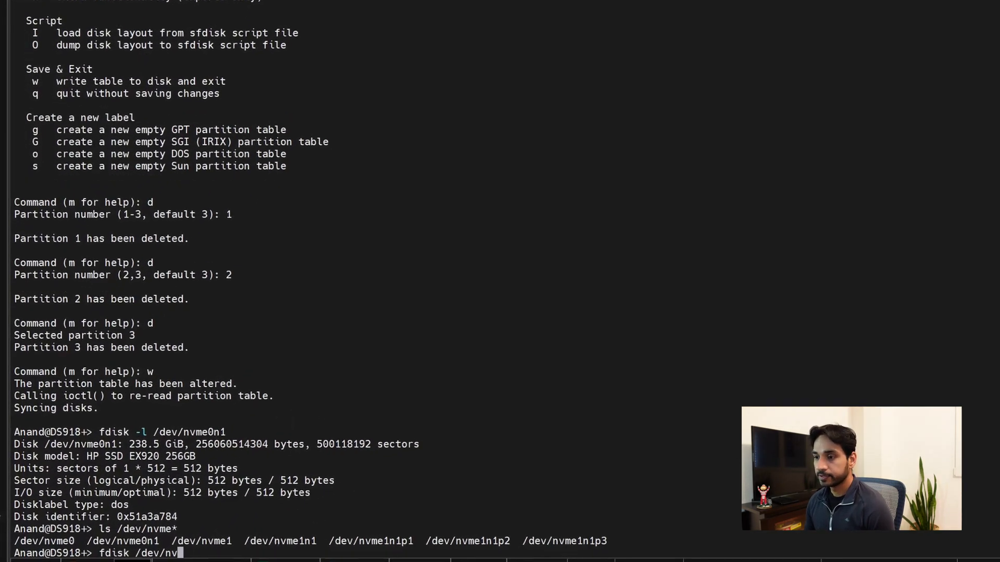
text(1)
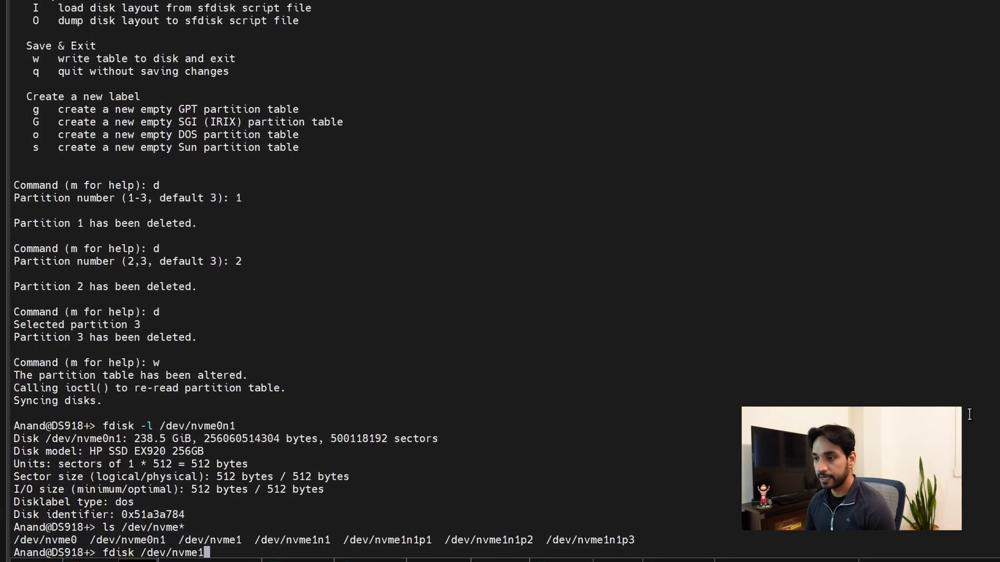
text(n1)
key(Return)
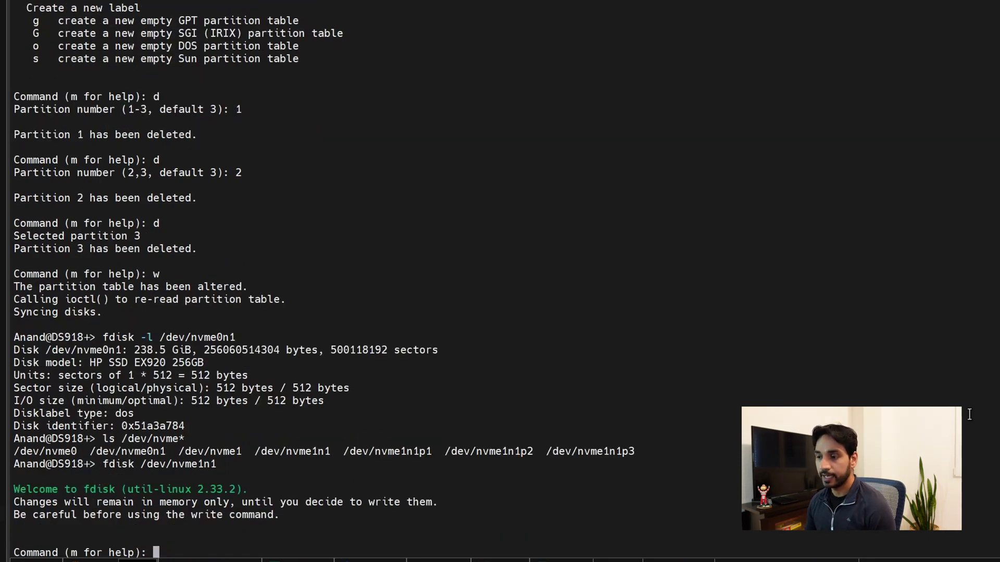
Delete partitions 1, 2 and 3 from /dev/nvme1n1 and write the partition table to disk
text(d)
key(Return)
text(1)
key(Return)
text(d)
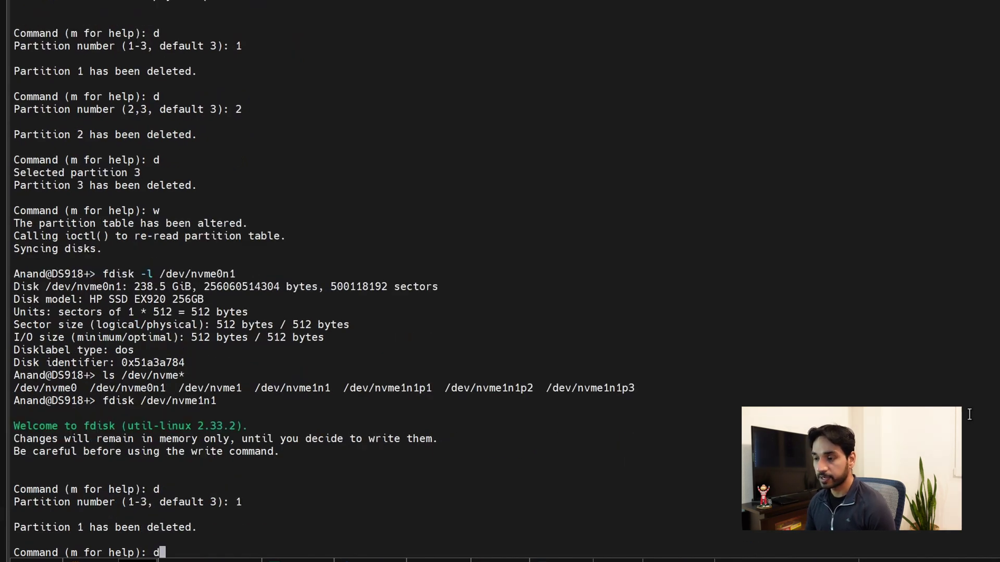
key(Return)
text(2)
key(Return)
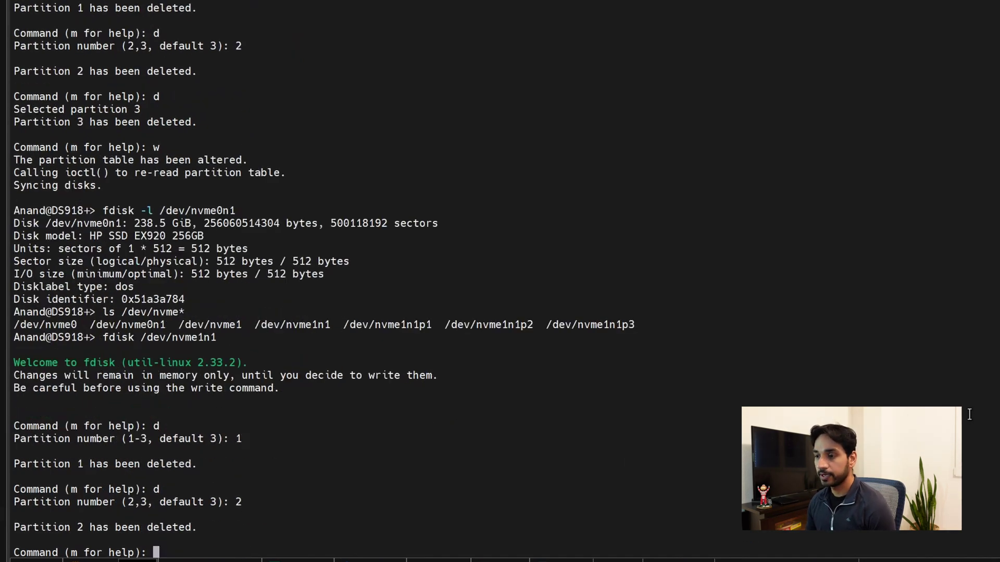
text(d)
key(Return)
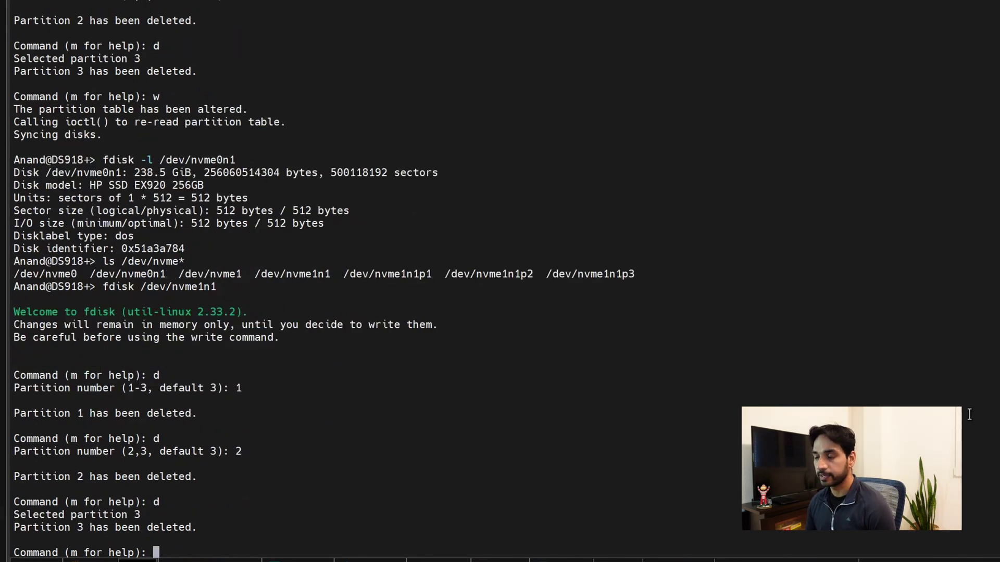
text(w)
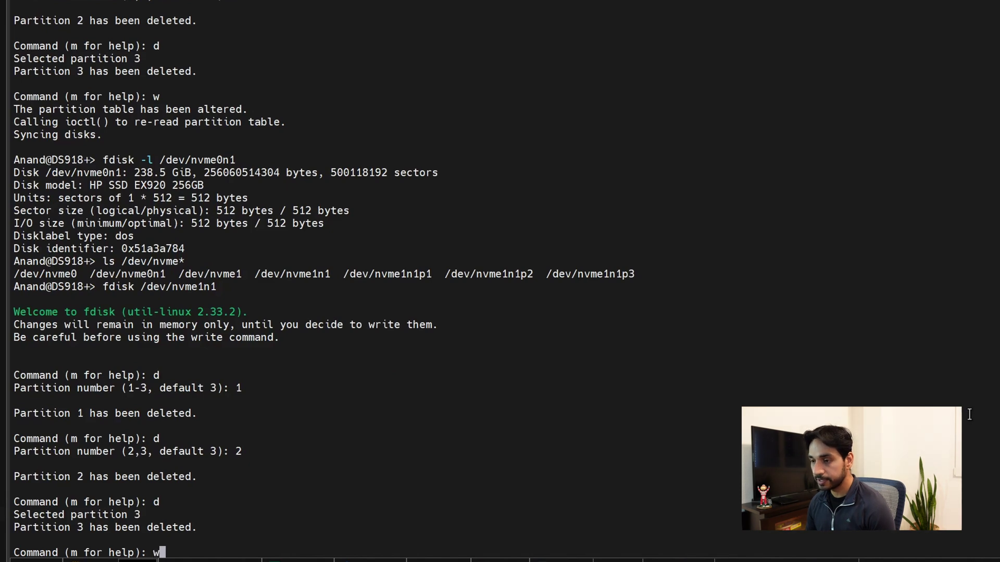
key(Return)
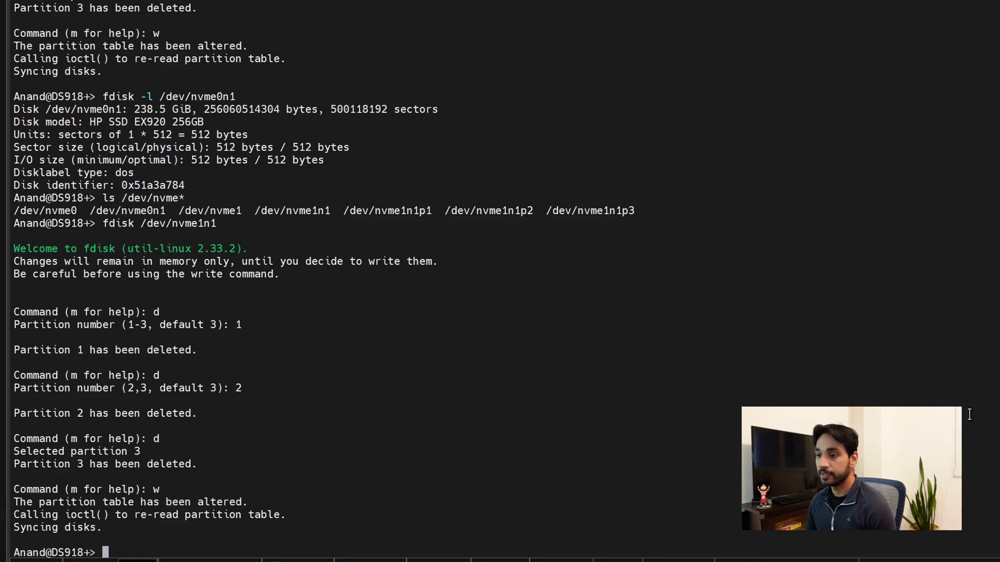
List the device nodes matching /dev/nvme* to check that both drives have no partitions left
text(ls /de)
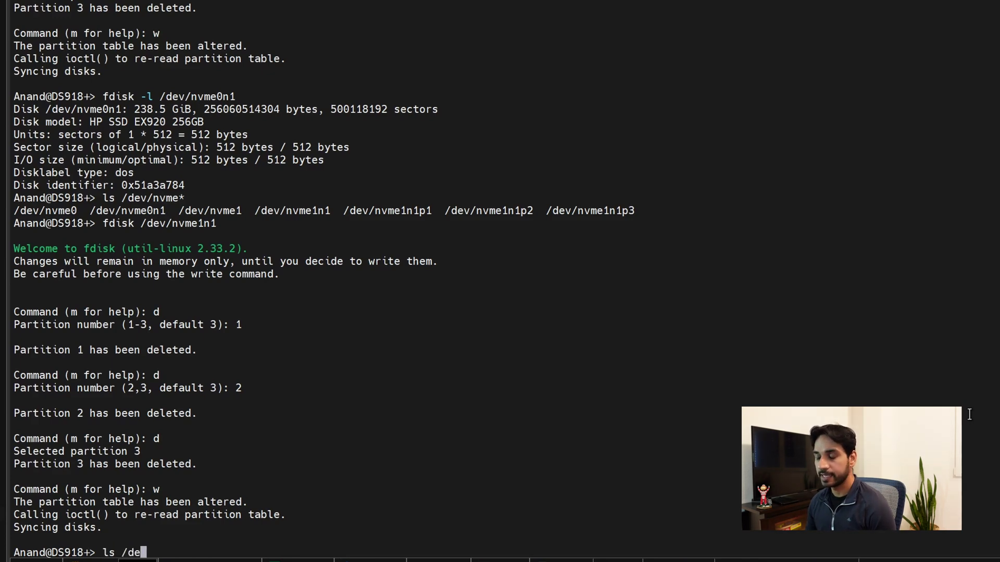
text(v/nvme*)
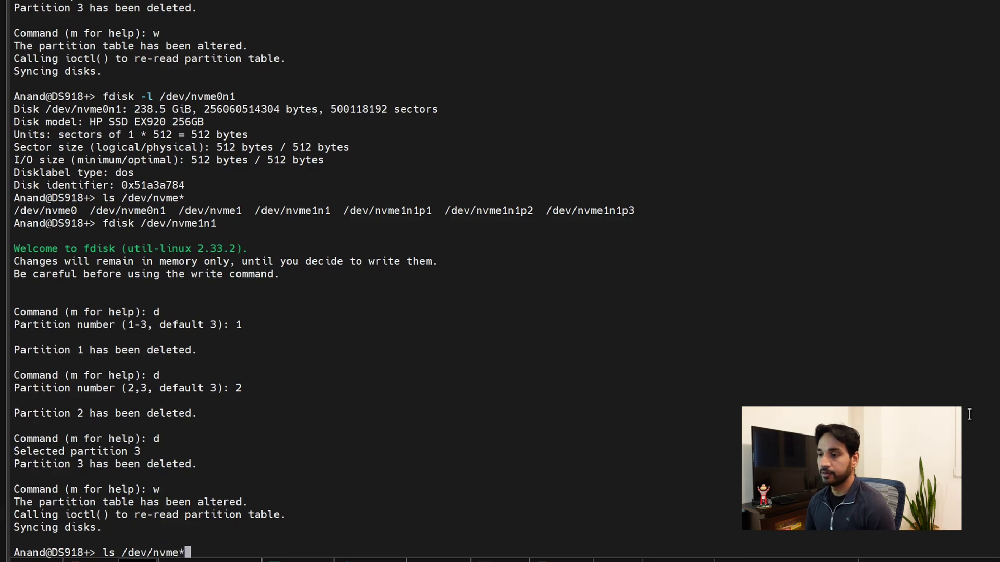
key(Return)
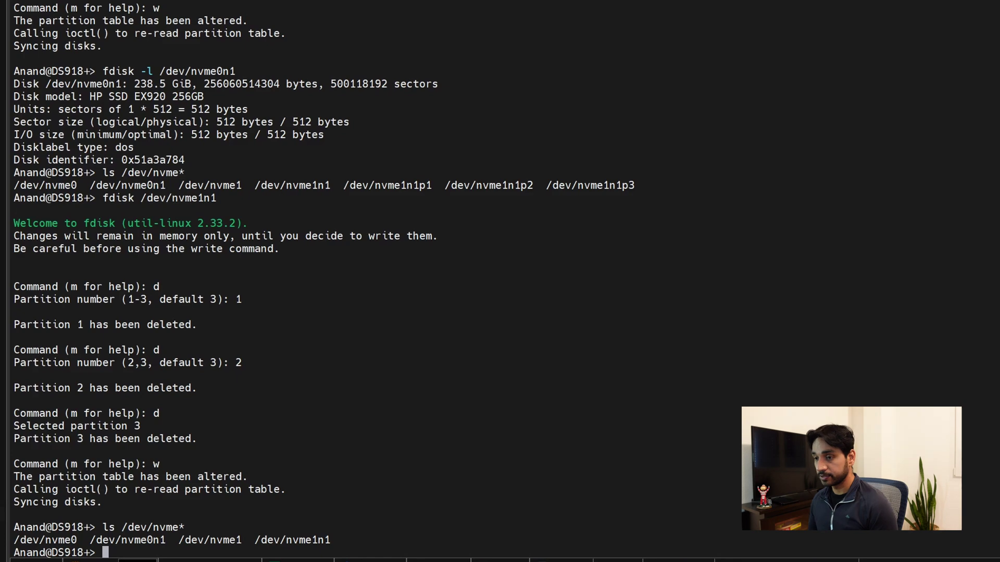
Switch to a root shell with sudo -i and print the partition table of /dev/nvme0n1 with fdisk -l
text(sudo -i)
key(Return)
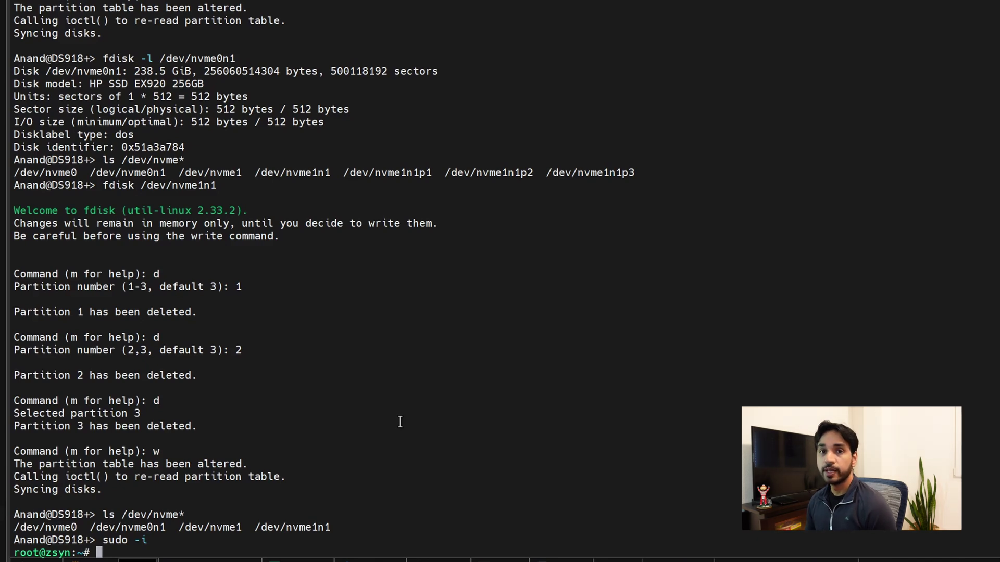
text(fdisk )
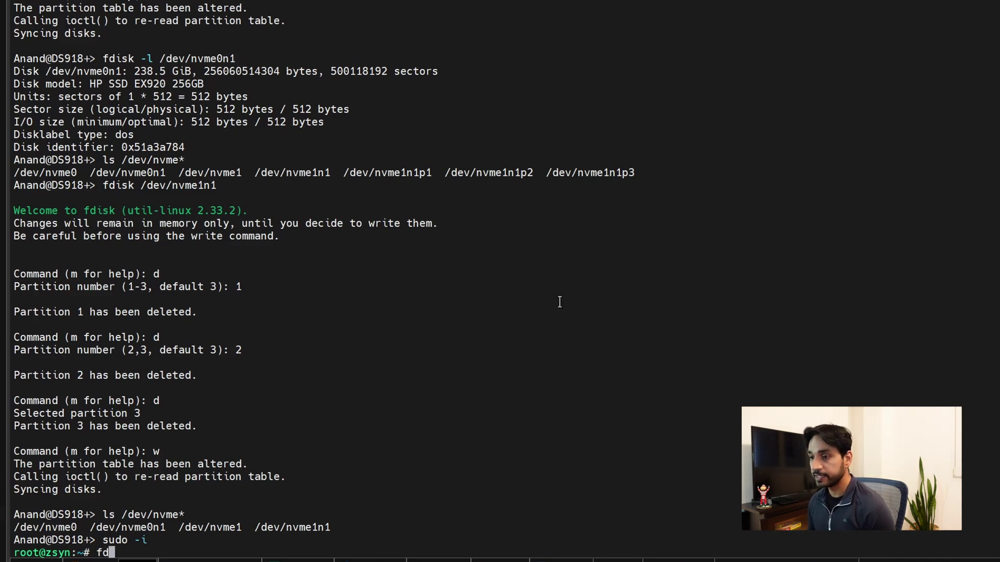
text(-l)
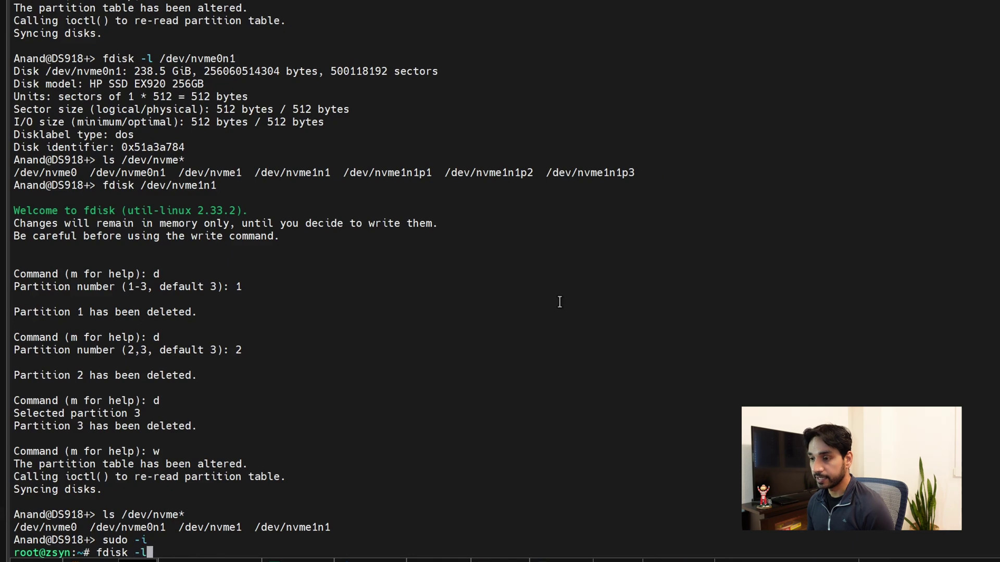
text( /dev/n)
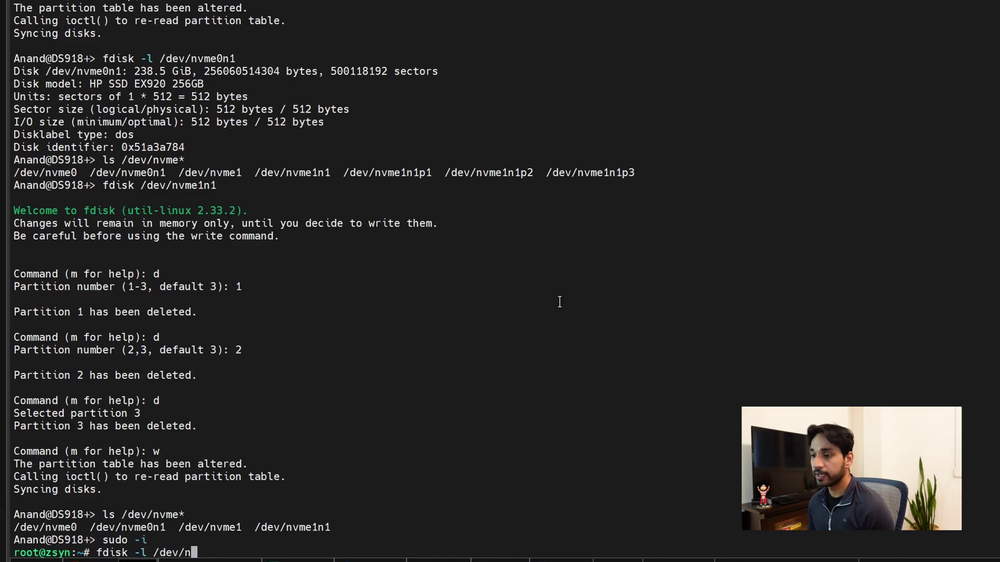
text(vme01)
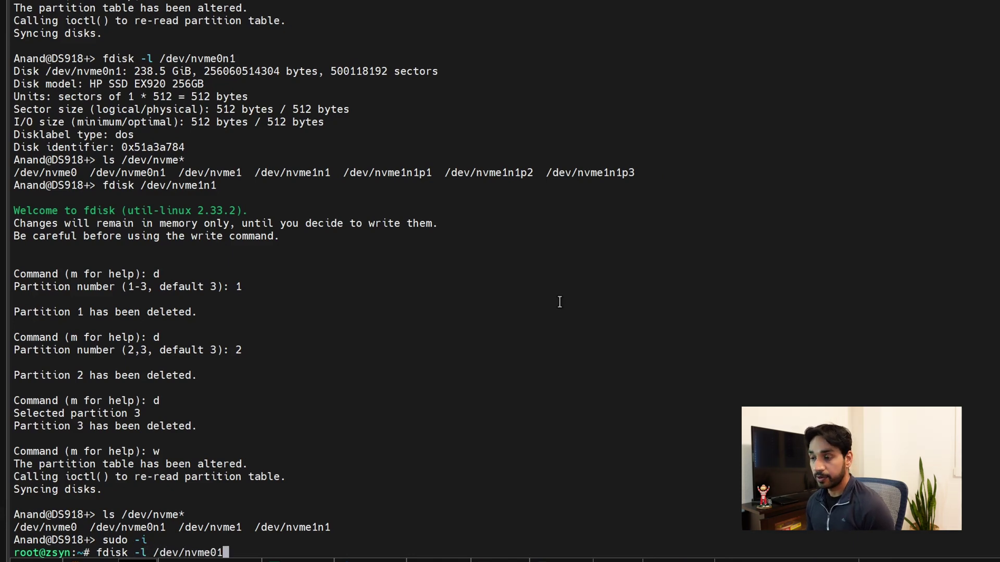
key(BackSpace)
text(n1)
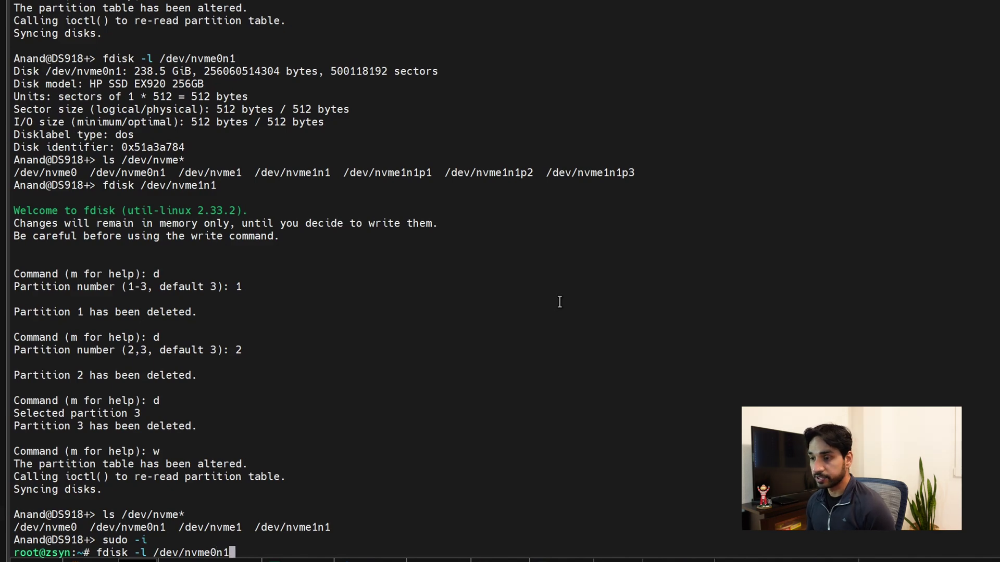
key(Return)
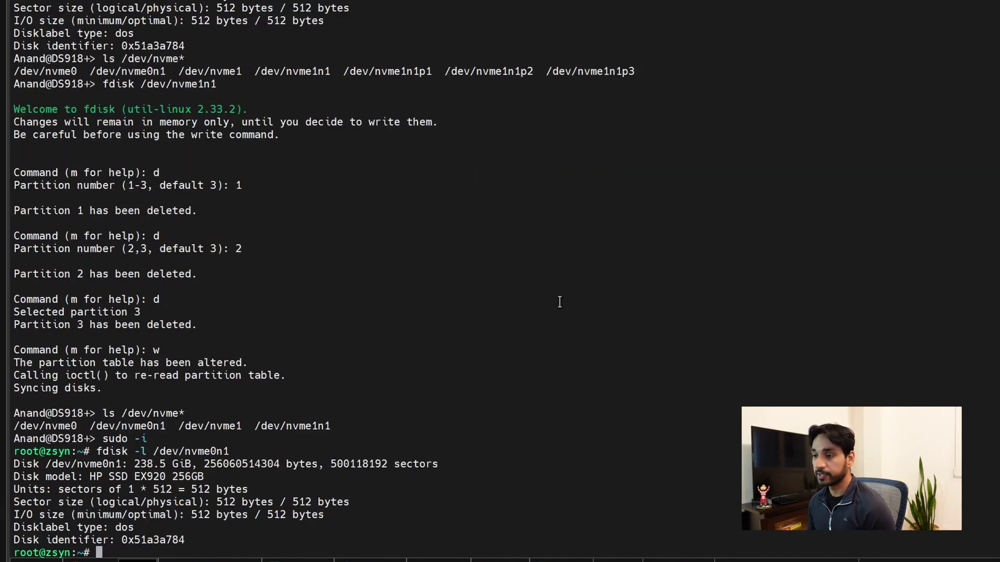
Print the partition table of the second drive, /dev/nvme1n1, with fdisk -l
key(Up)
key(BackSpace)
key(BackSpace)
key(BackSpace)
text(1n)
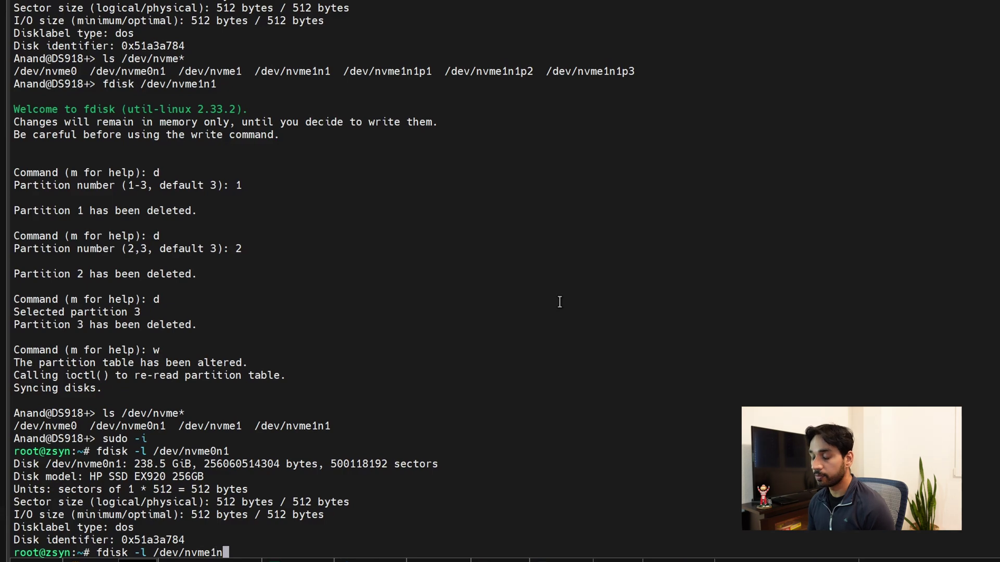
text(1)
key(Return)
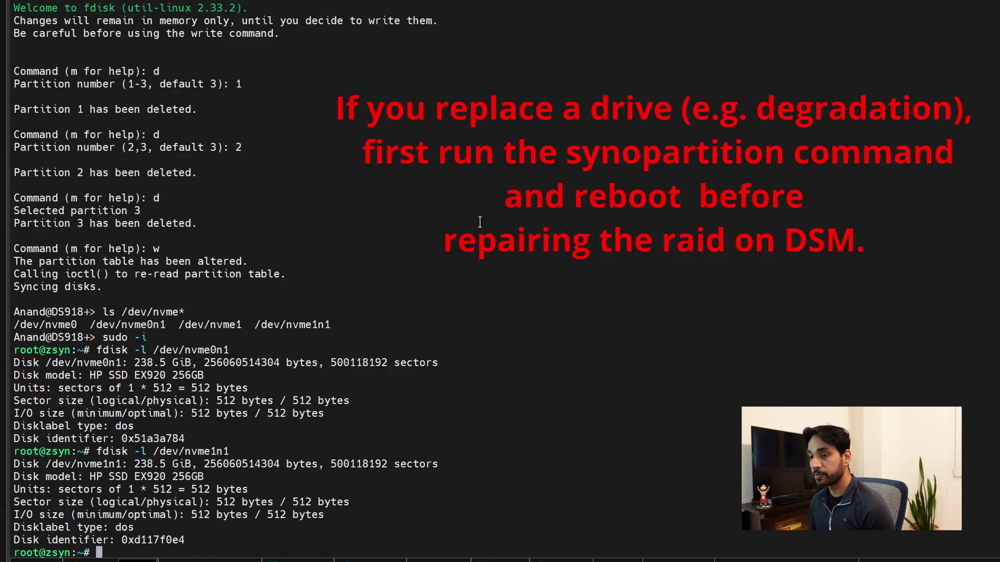
Create the Synology partition layout on /dev/nvme0n1 with synopartition --part and layout number 12, agreeing to erase the drive
text(syno)
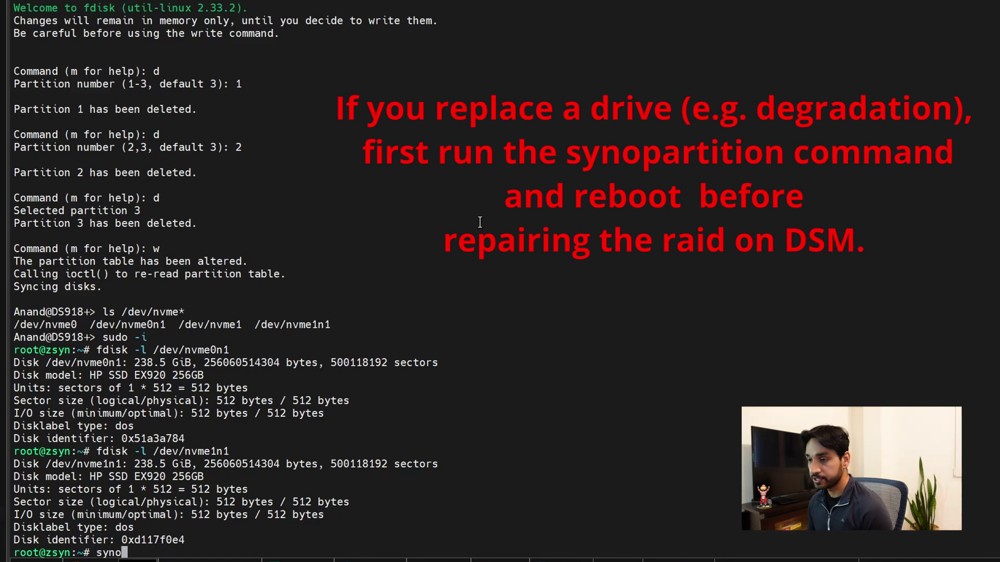
text(par)
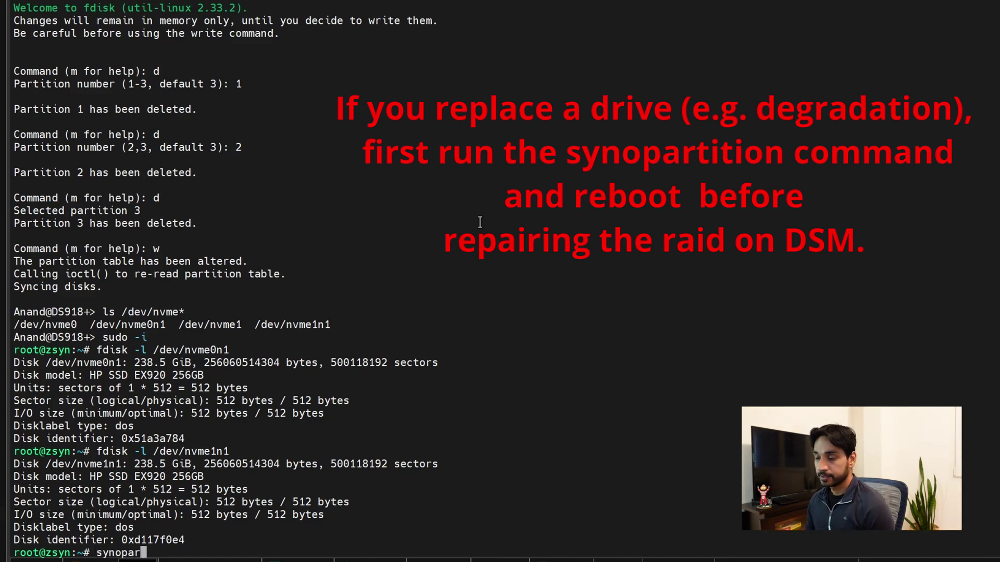
text(tition --part /dev)
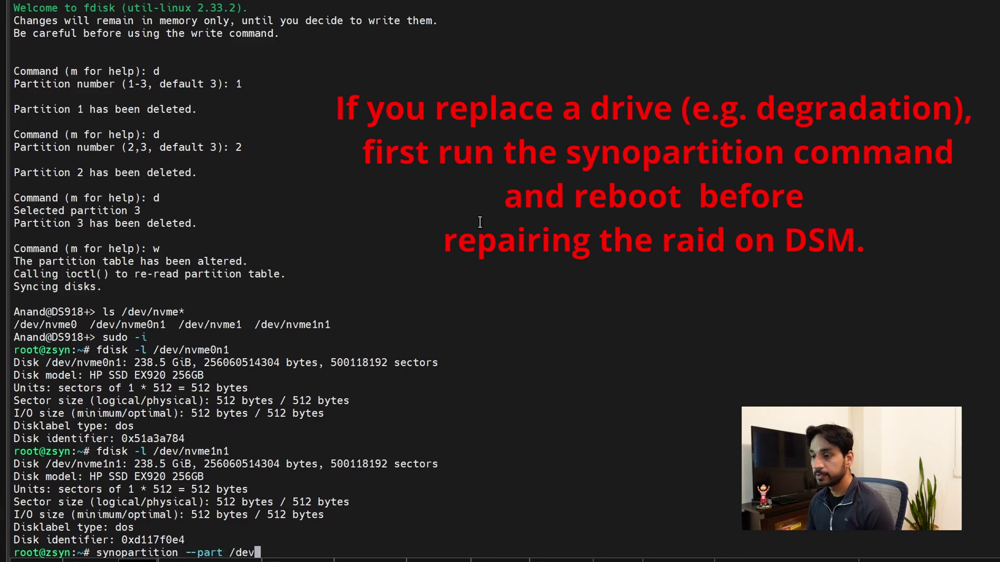
text(/nvme0)
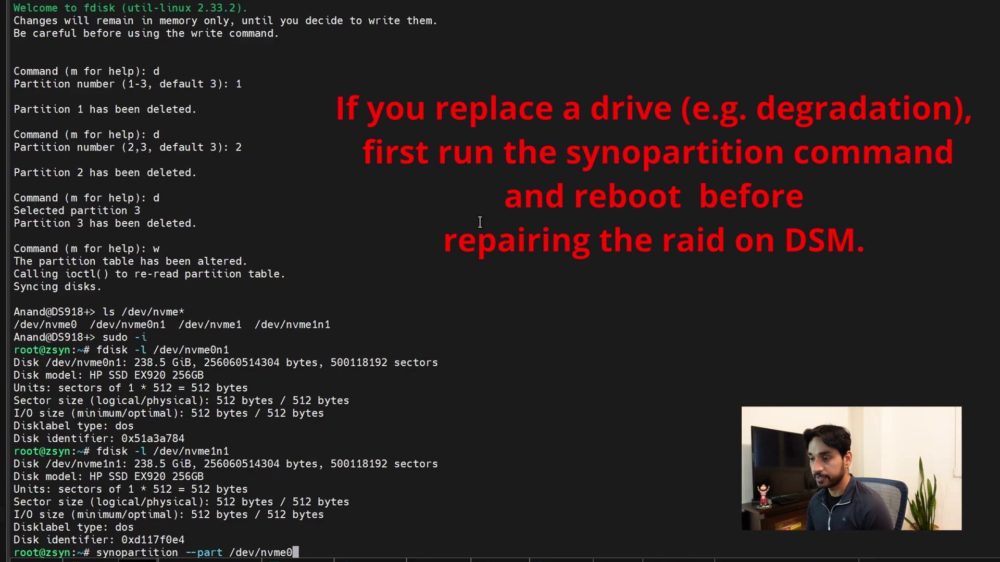
text(n1 12)
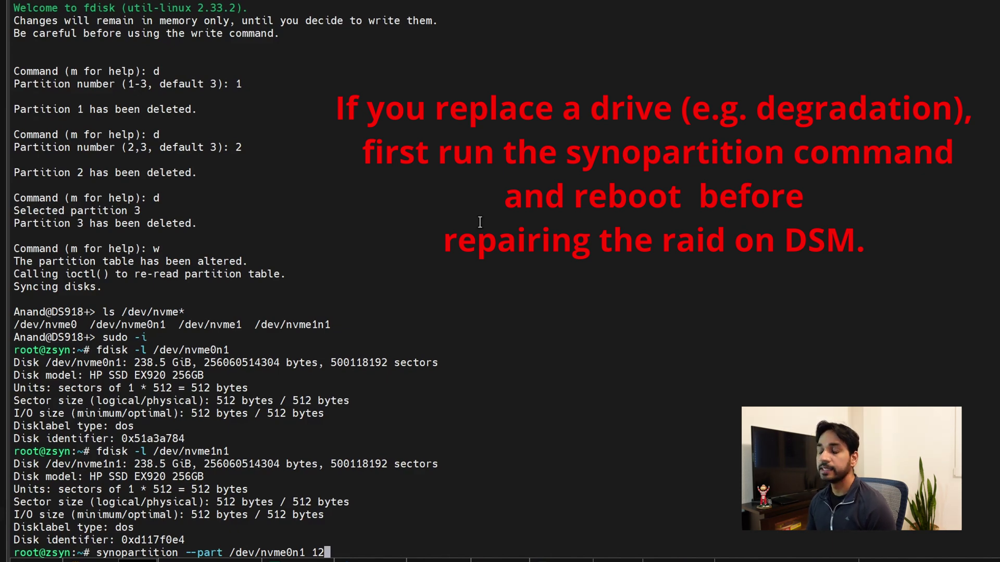
key(Return)
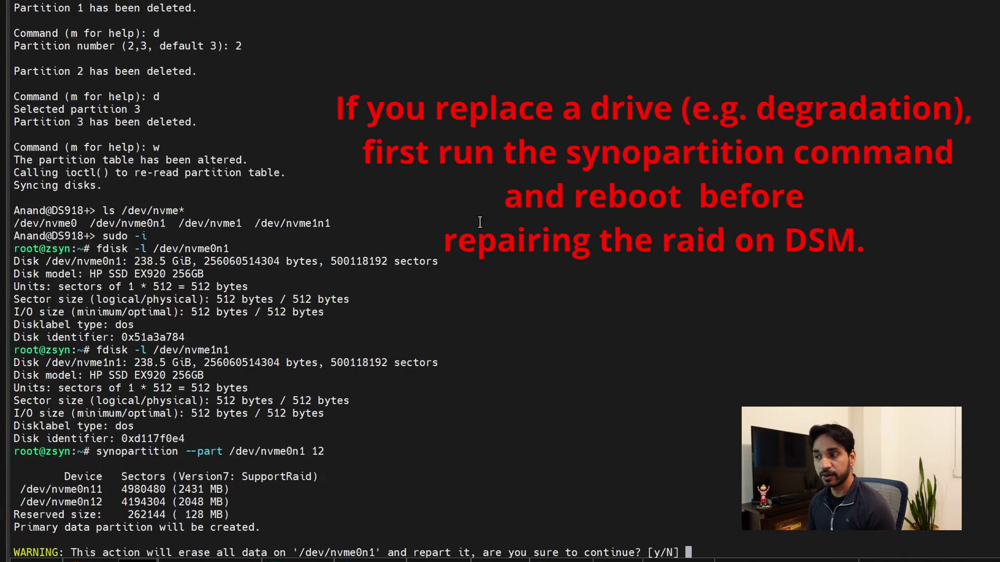
text(y)
key(Return)
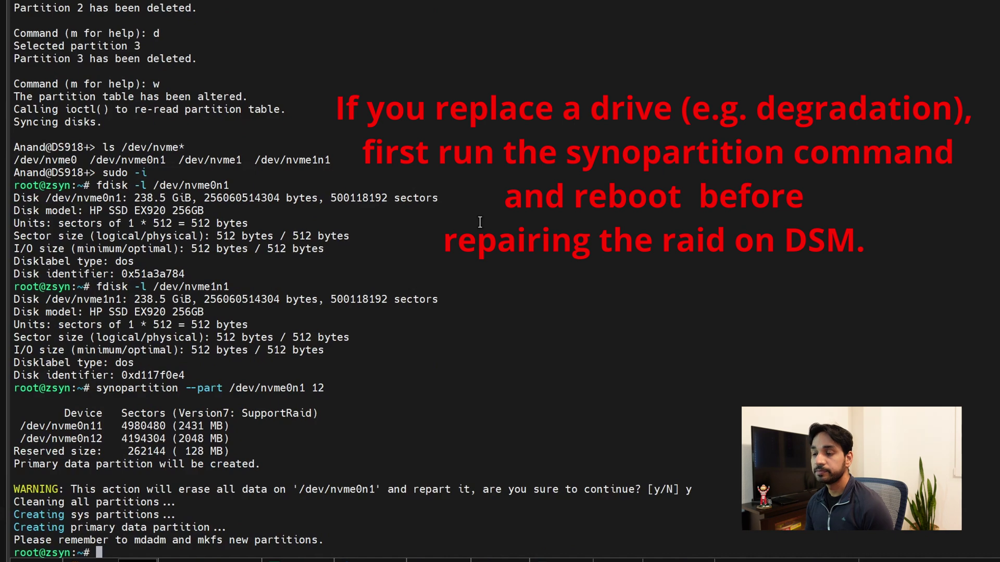
List the device nodes matching /dev/nvme* to check the new partitions on the first drive
text(ls )
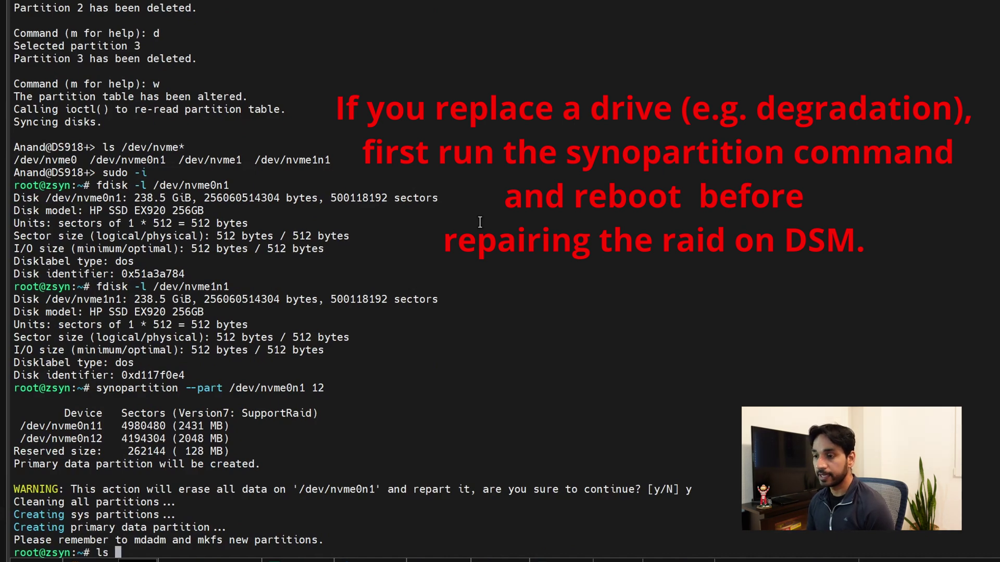
text(/de)
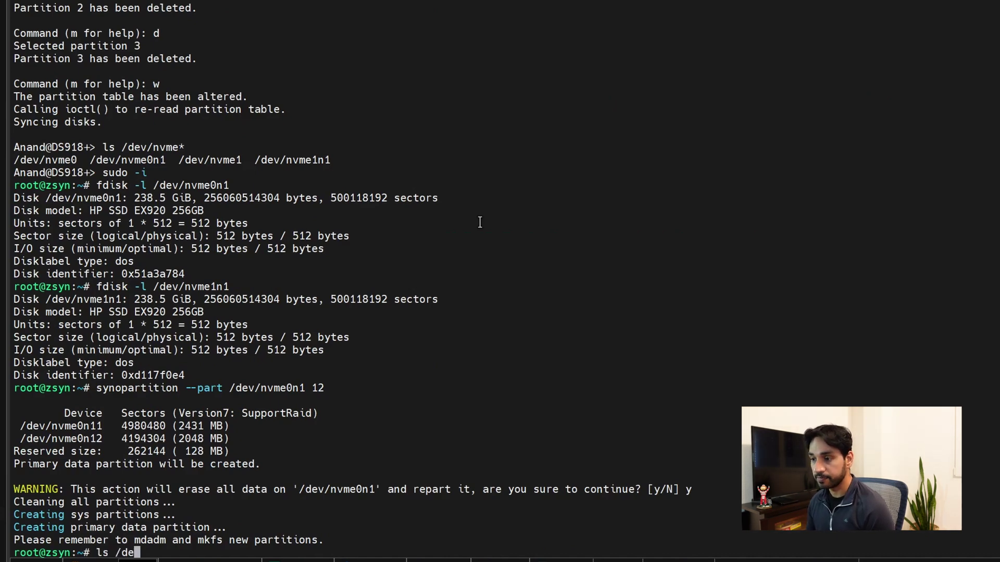
text(v/nvme*)
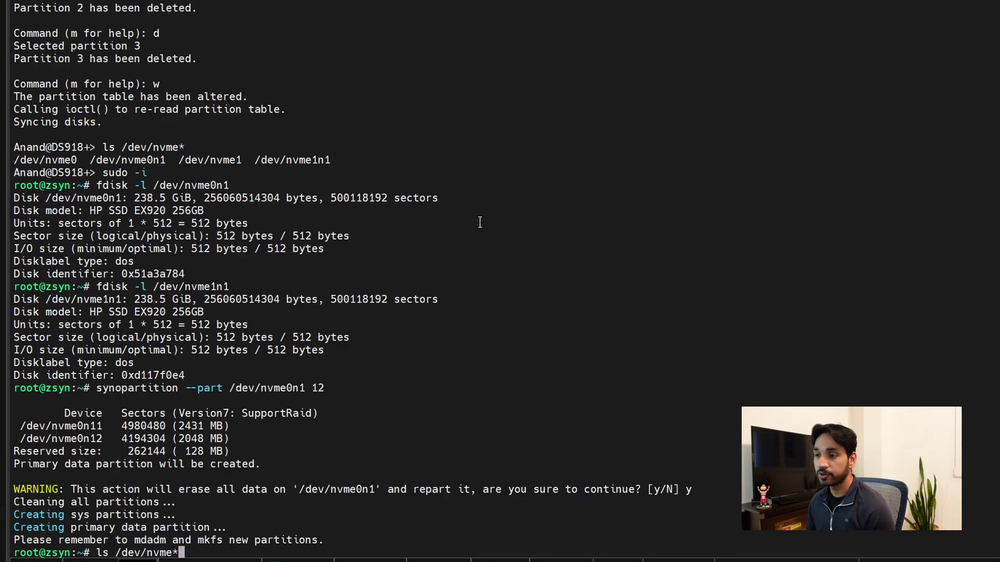
key(Return)
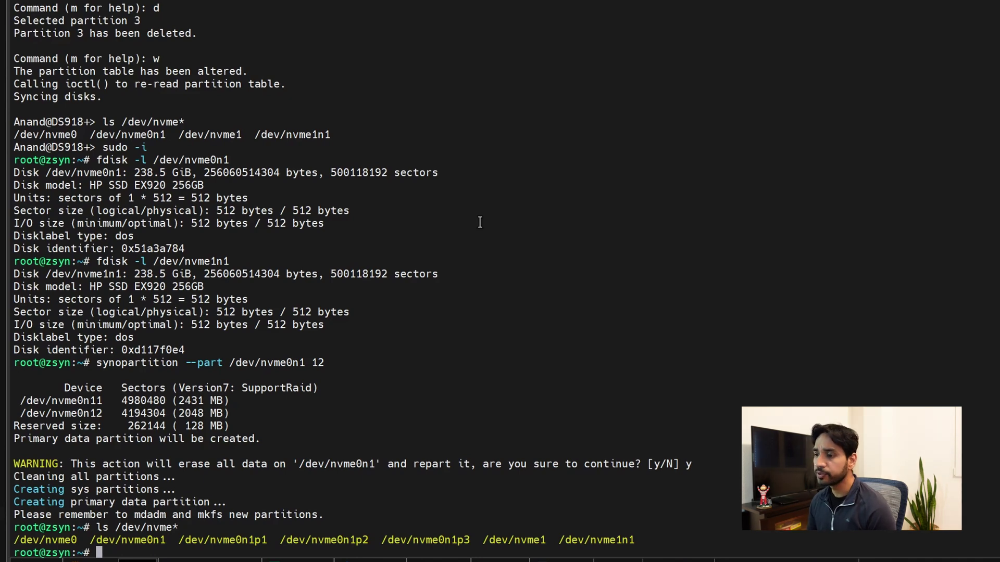
Create the same Synology partition layout on /dev/nvme1n1 with synopartition --part and layout number 12, agreeing to erase the drive
key(Up)
key(Up)
key(Left)
key(Left)
key(Left)
key(Left)
key(Left)
key(Left)
key(Delete)
text(1)
key(End)
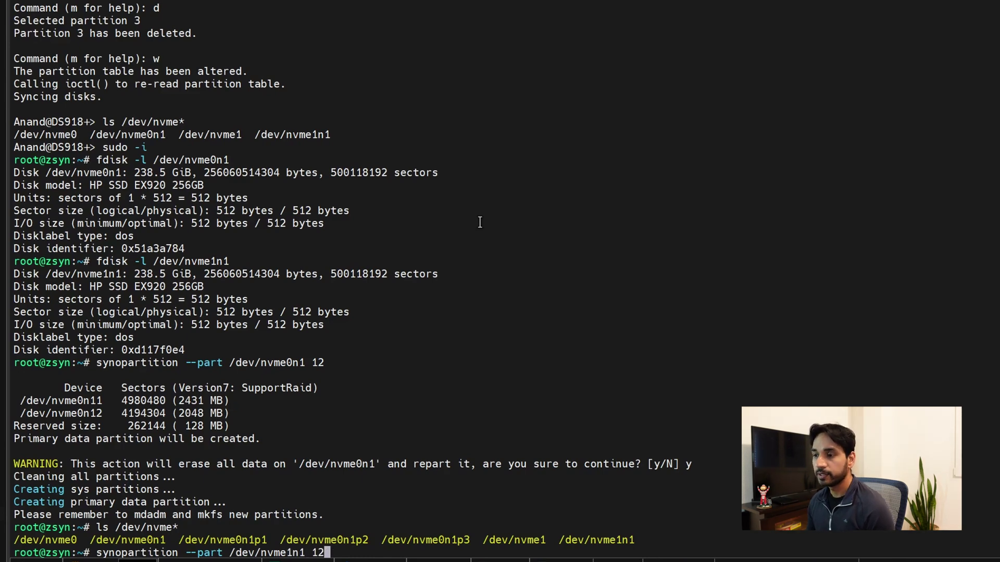
key(Return)
text(y)
key(Return)
List the /dev/nvme* device nodes and print the partition table of /dev/nvme0n1 with fdisk -l
text(ls /dev/nvme*)
key(Return)
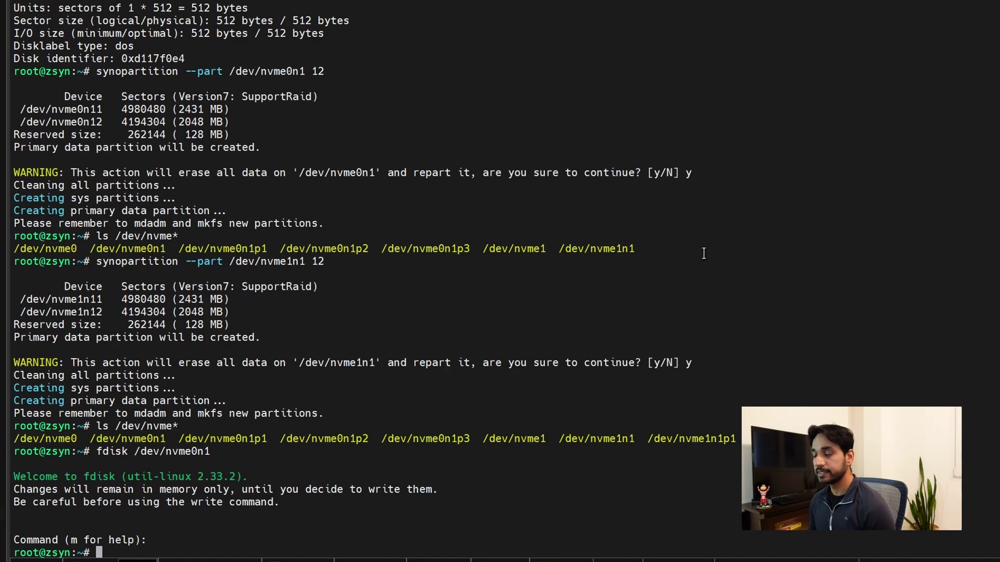
text(fdisk -l /d)
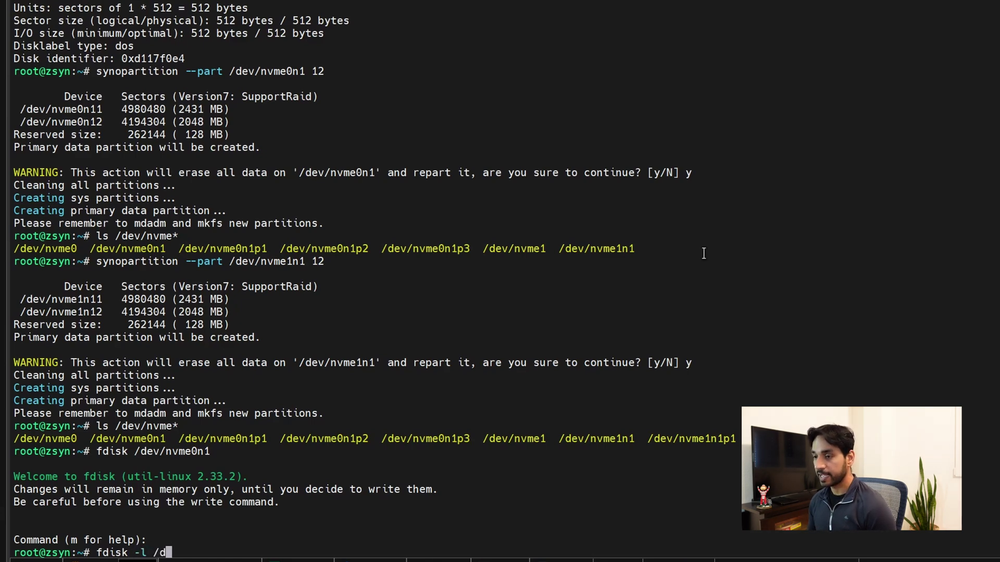
text(ev/nvme0n1)
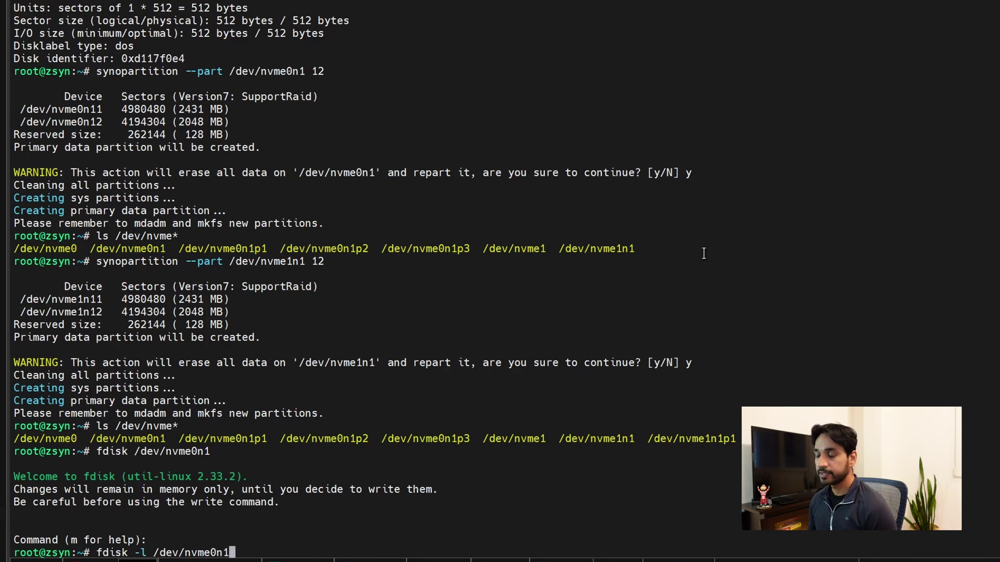
key(Return)
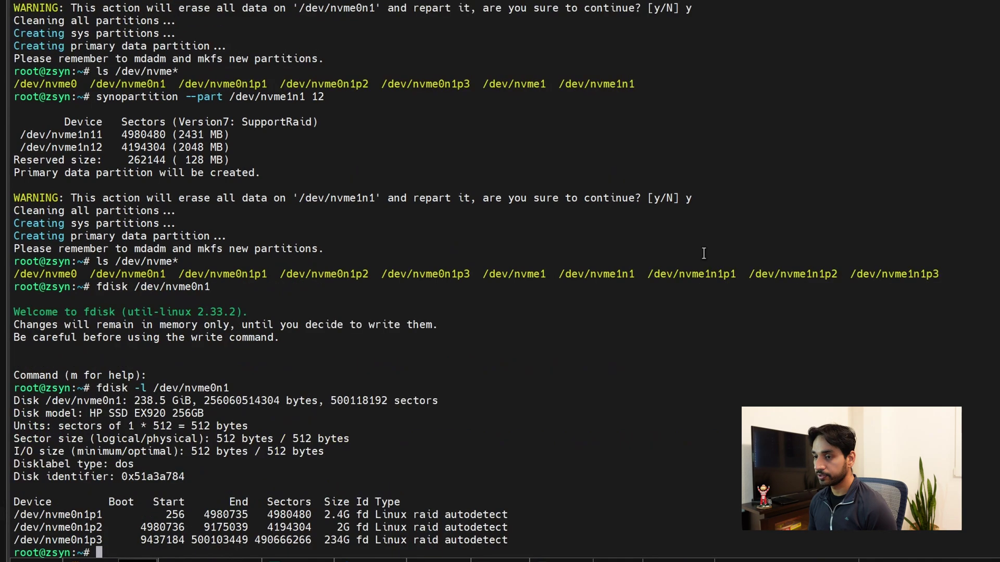
Print the partition table of /dev/nvme1n1 with fdisk -l to check its new partitions
text(fdisk )
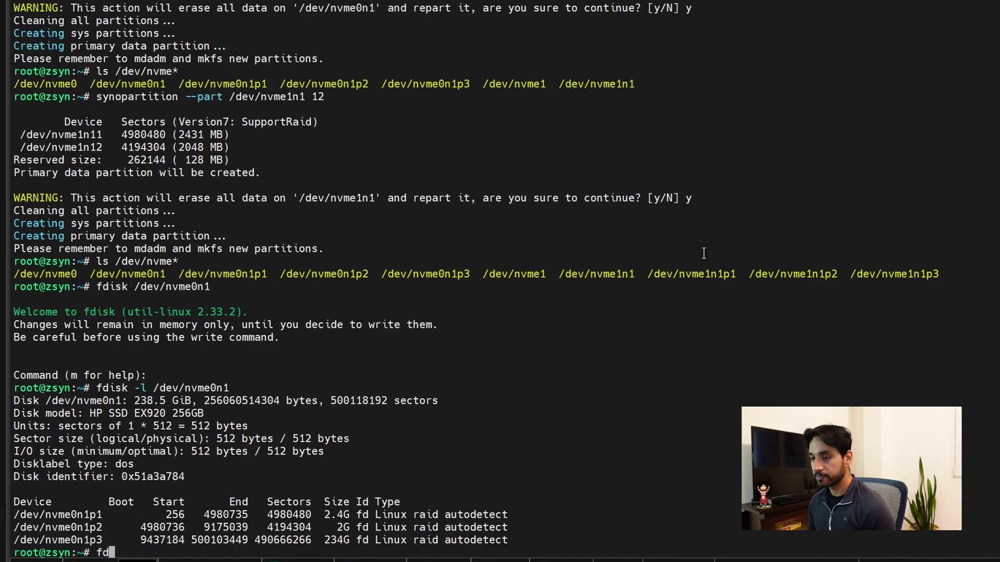
text(-l )
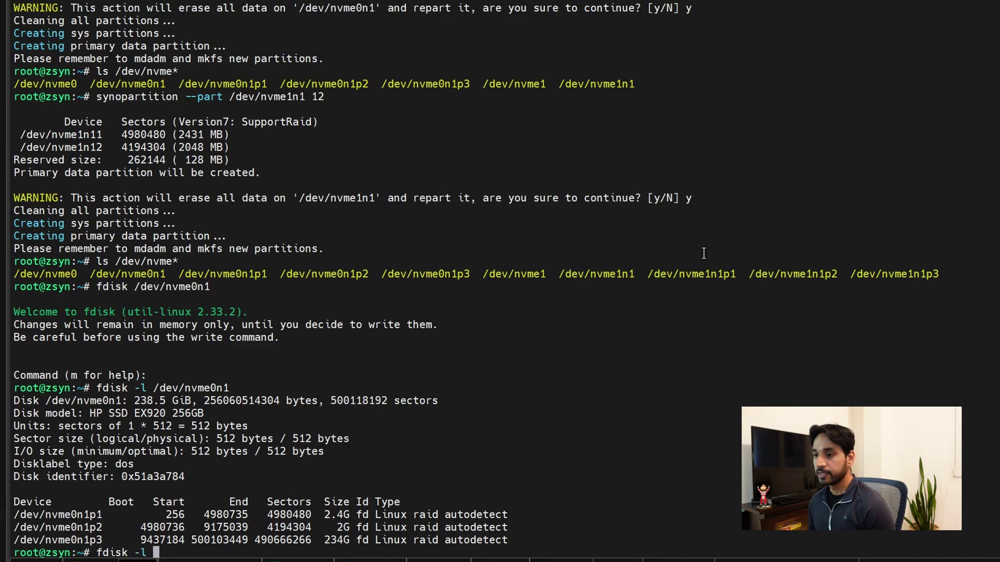
text(/dev/nvme)
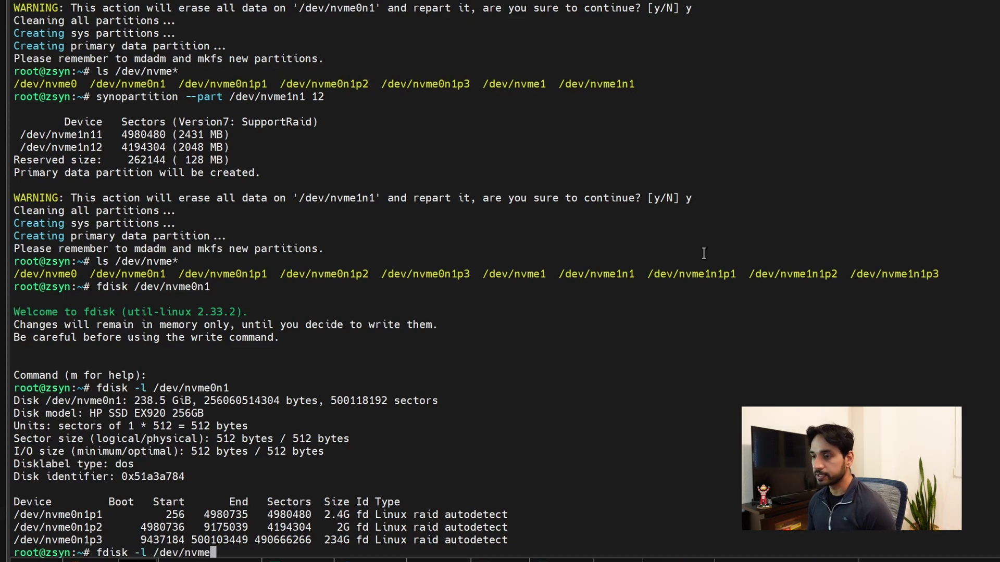
text(1n1)
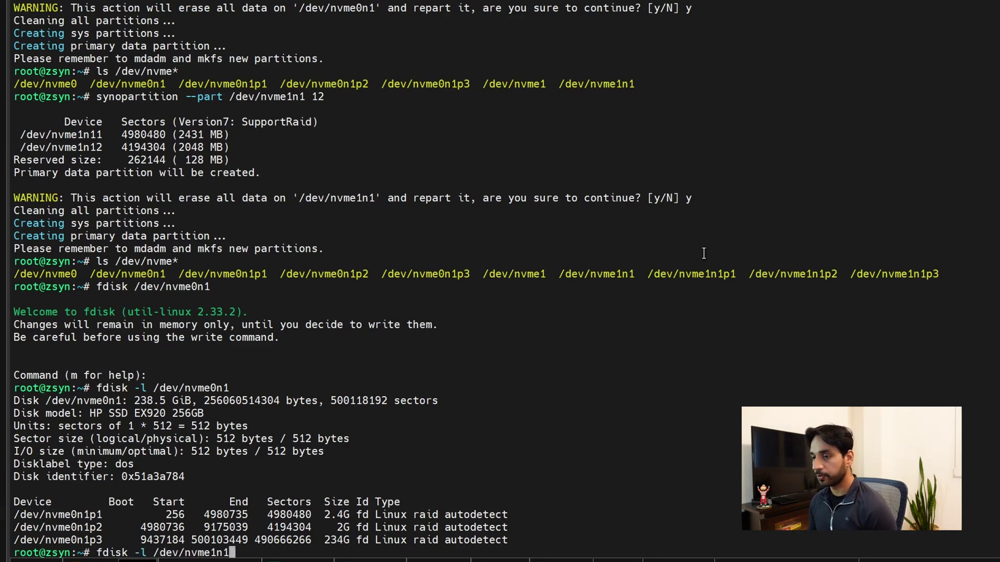
key(Return)
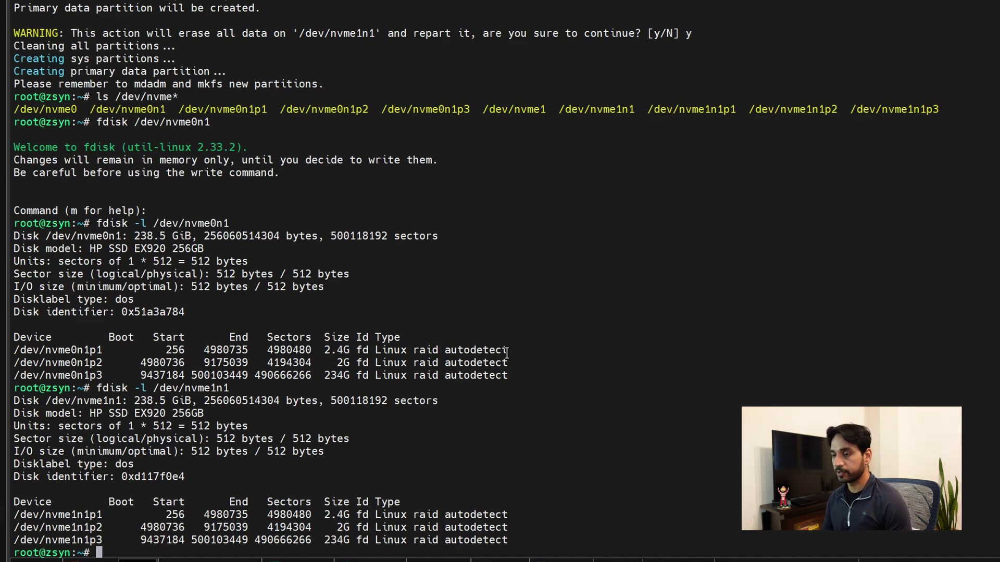
Print /proc/mdstat and examine the existing RAID arrays to find a free md device number
text(c)
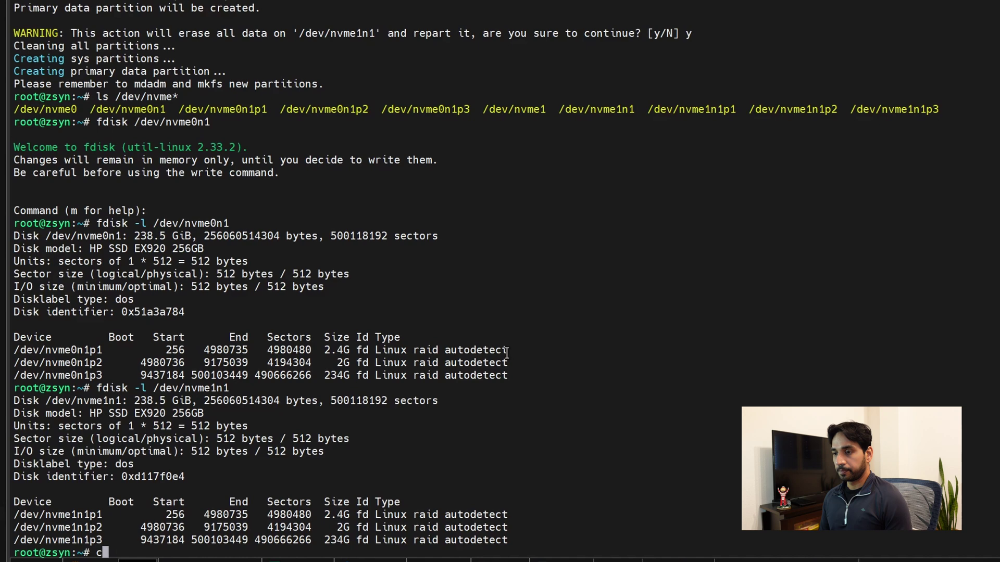
text(at /proc/mdstat)
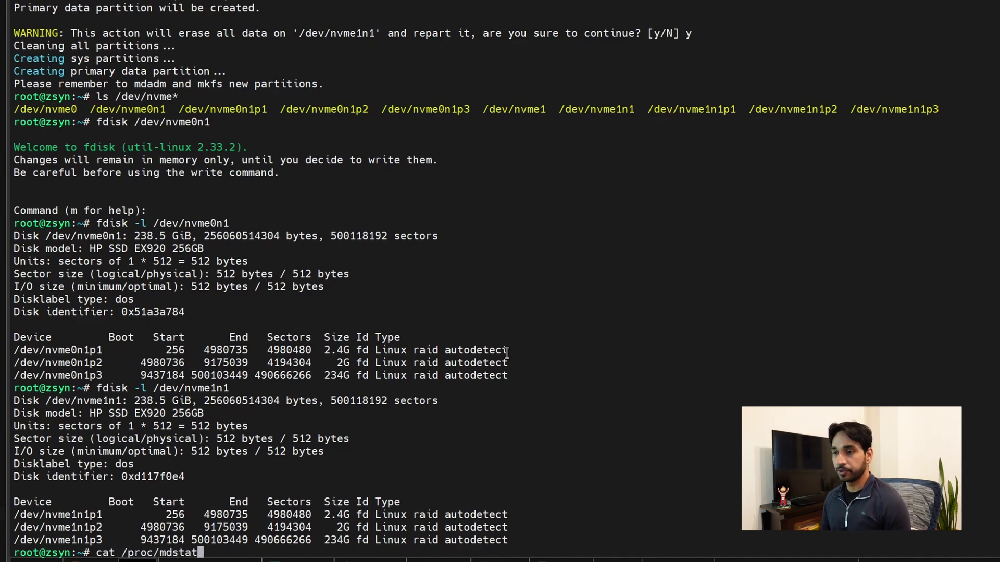
key(Return)
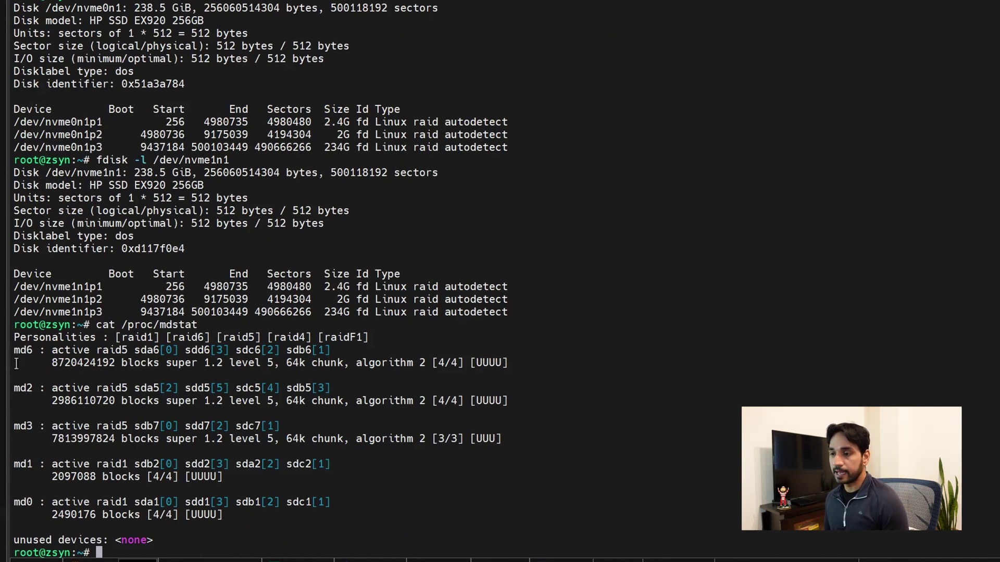
drag(15, 344, 250, 516)
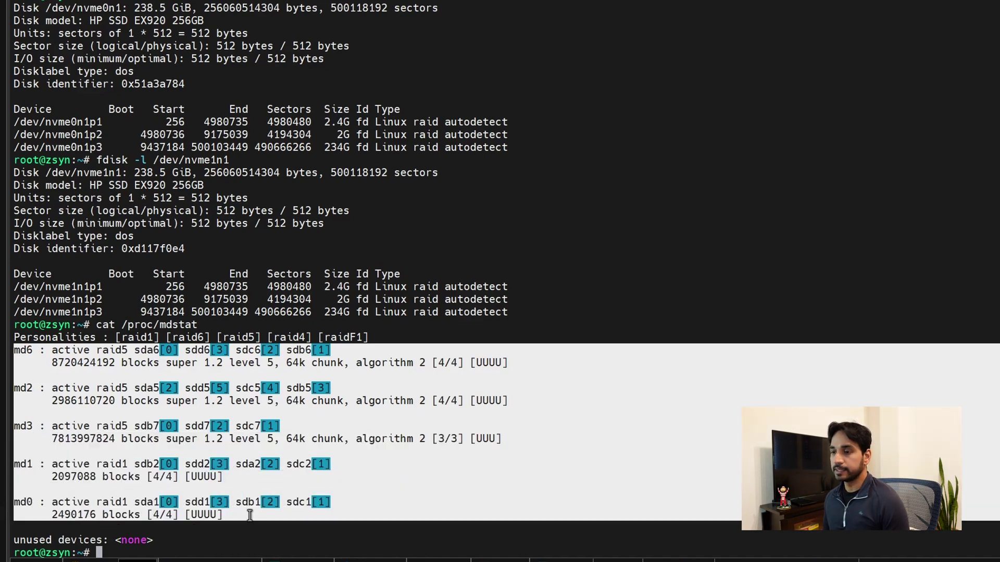
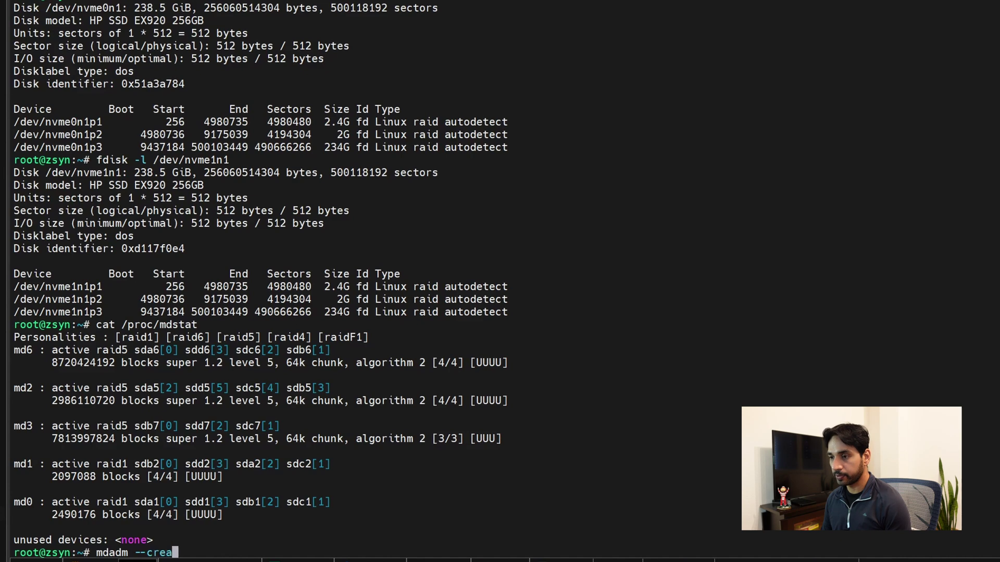
Compose an mdadm --create command for /dev/md7 with --level=1, --raid-devices=2 and --force
text(v/)
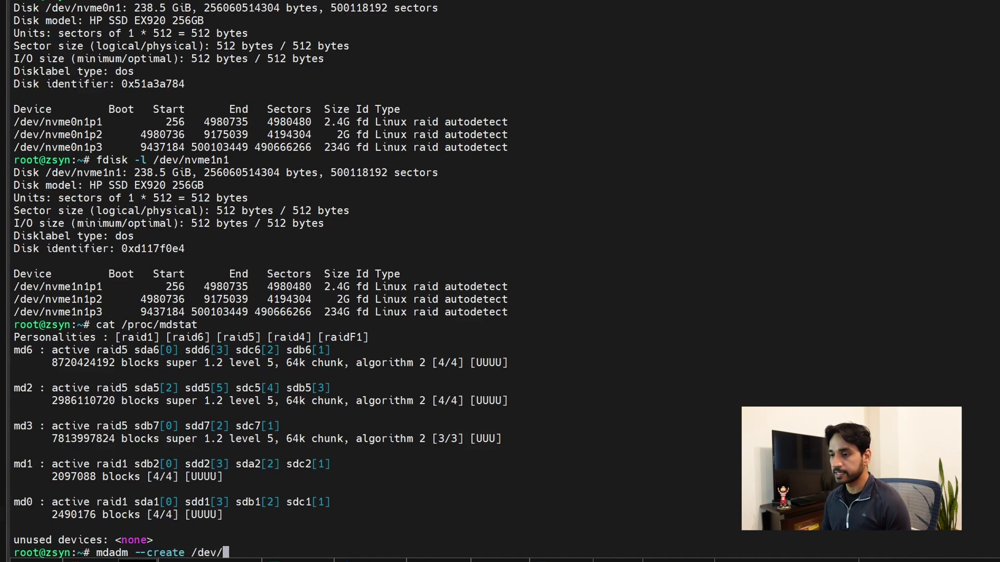
text(md7)
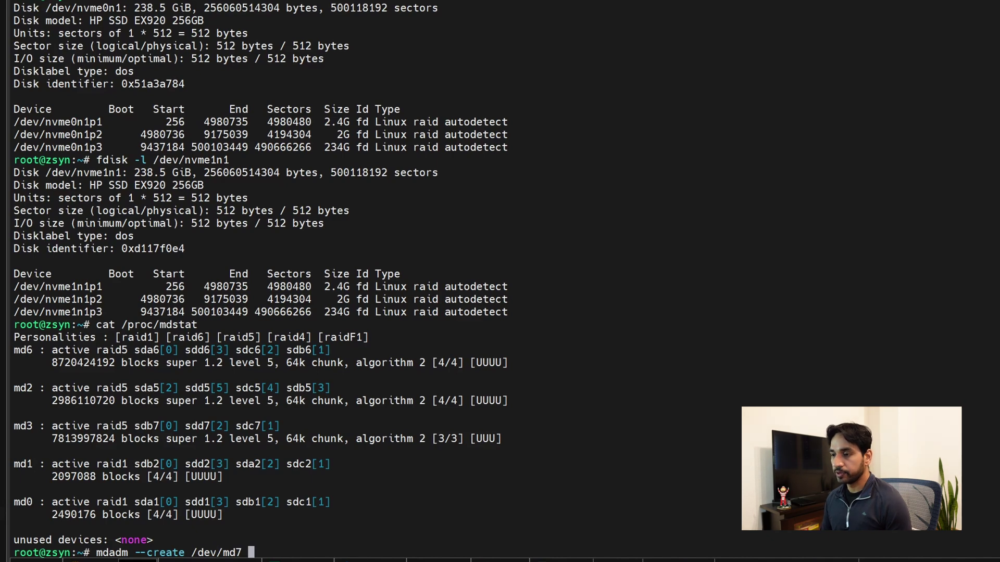
text( --)
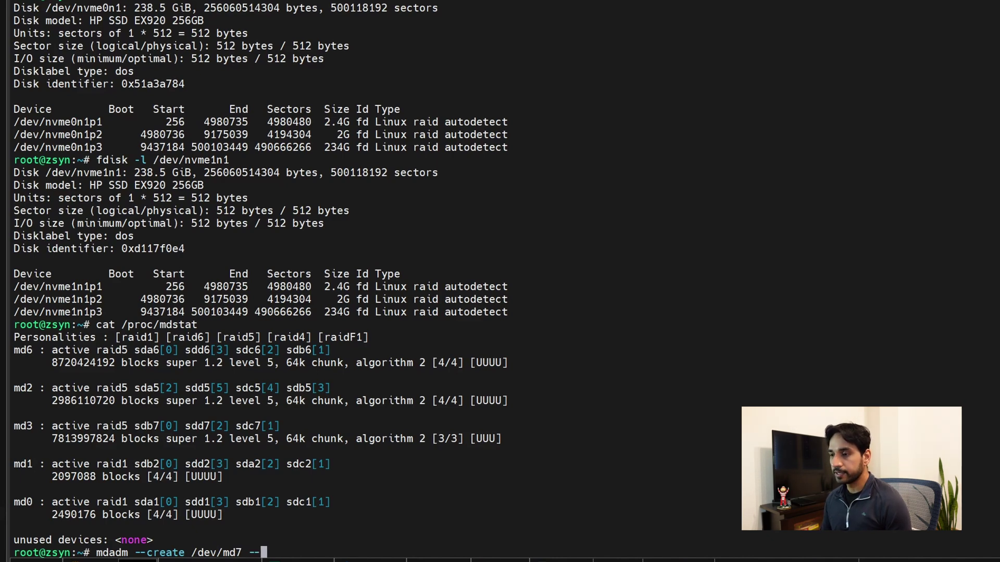
text(level=1)
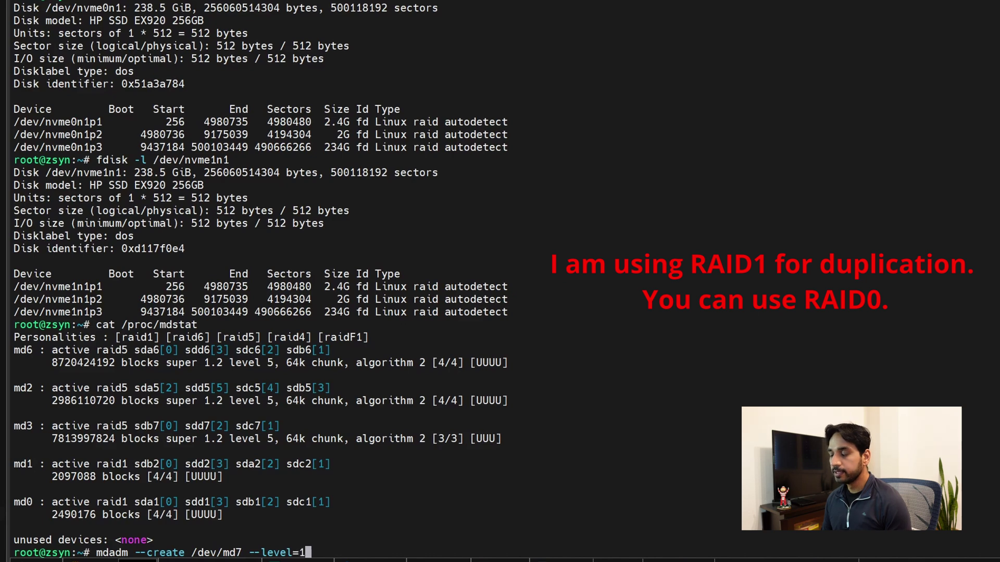
text( --raid)
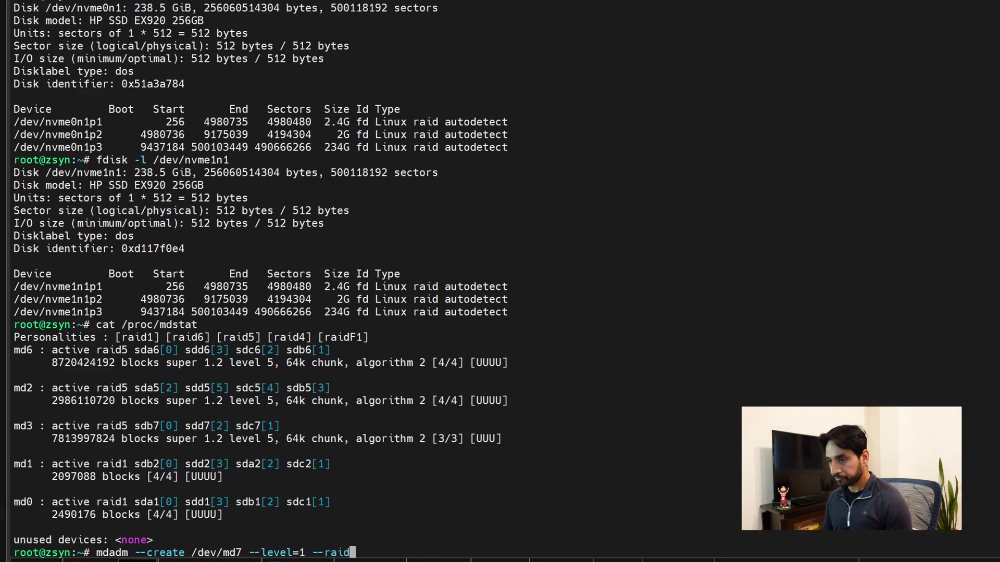
text(-devices)
key(BackSpace)
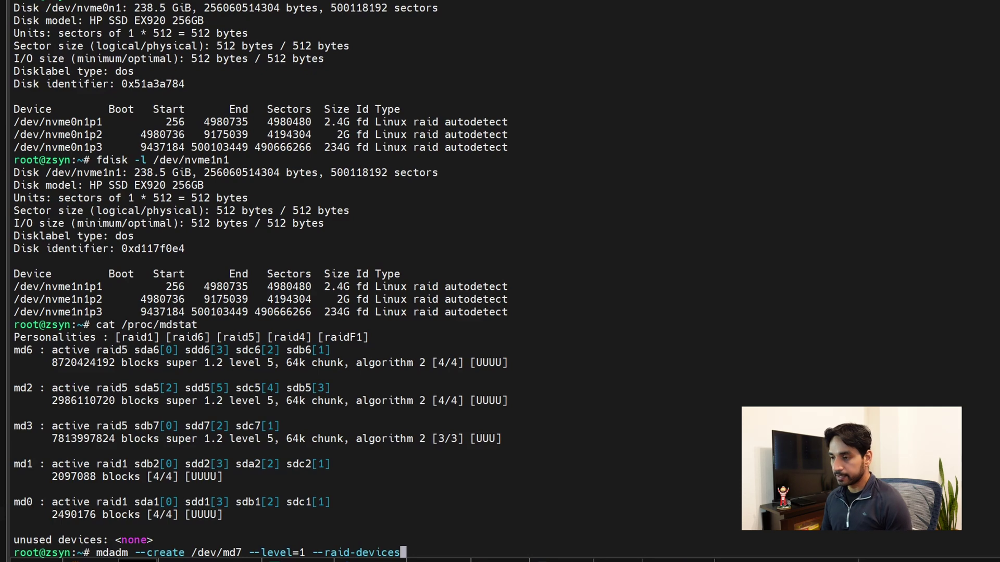
text(=2 )
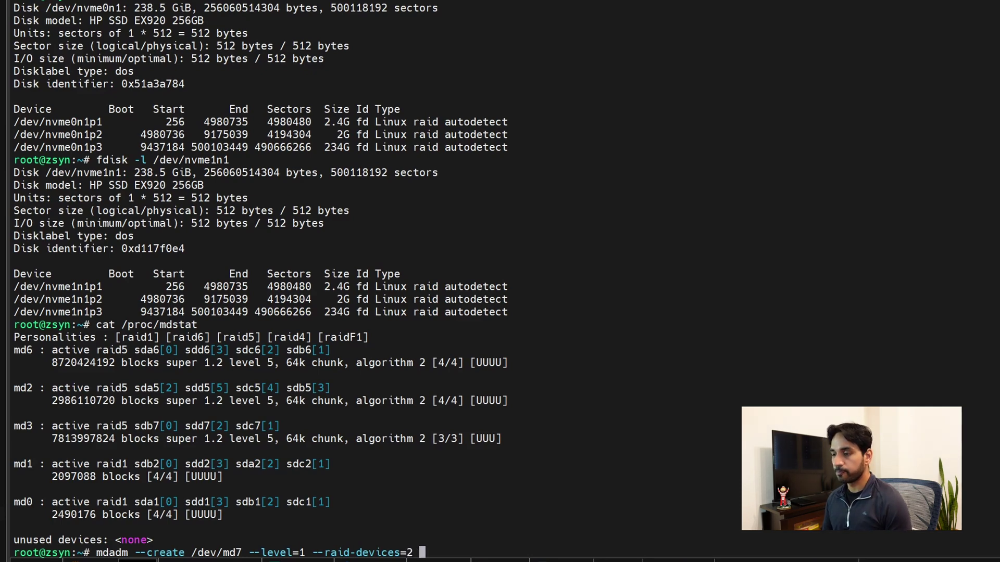
text(--f)
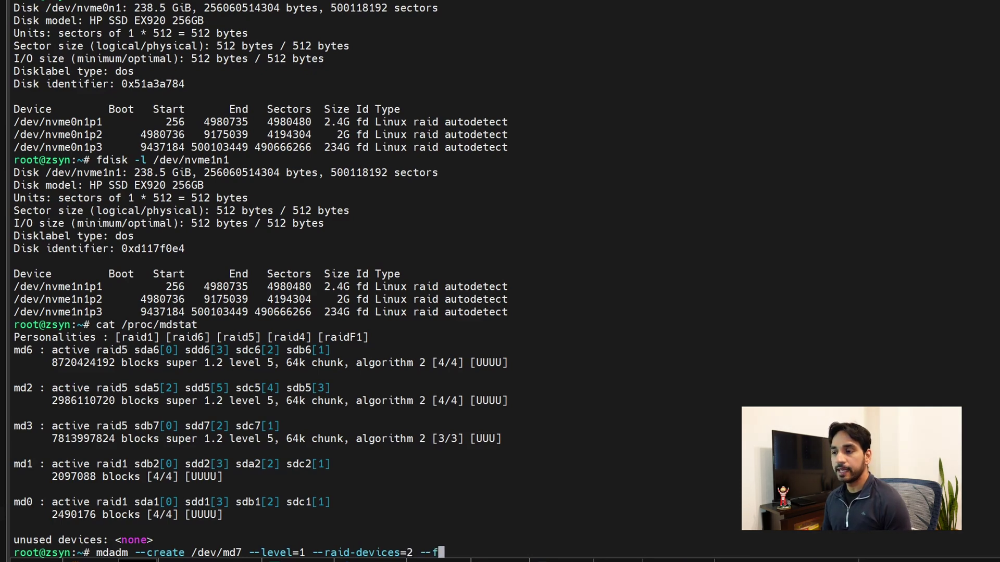
text(orce )
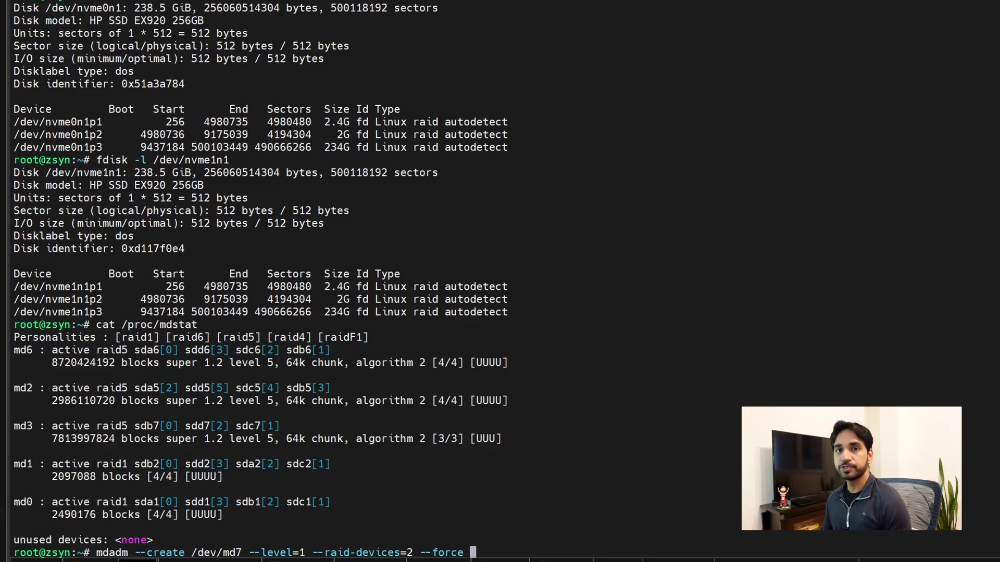
Specify /dev/nvme0n1p3 as the first member device in the mdadm command
text(/dev/n)
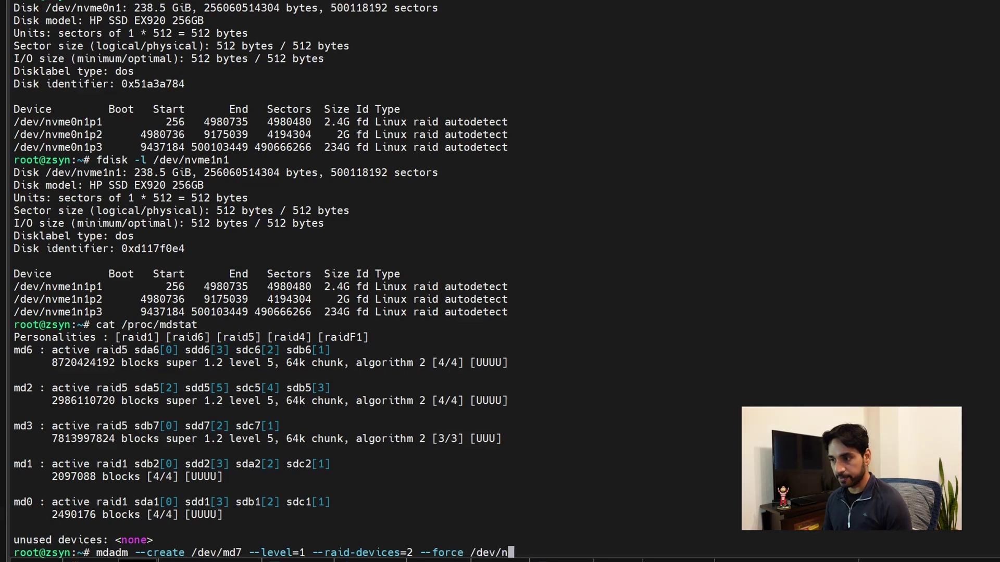
text(vme-1n1p3)
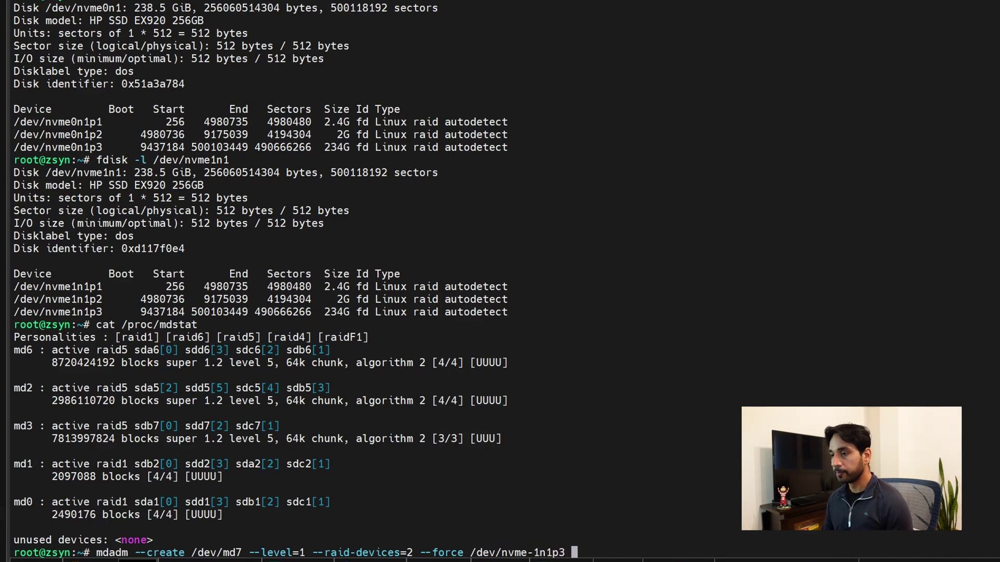
key(BackSpace)
key(BackSpace)
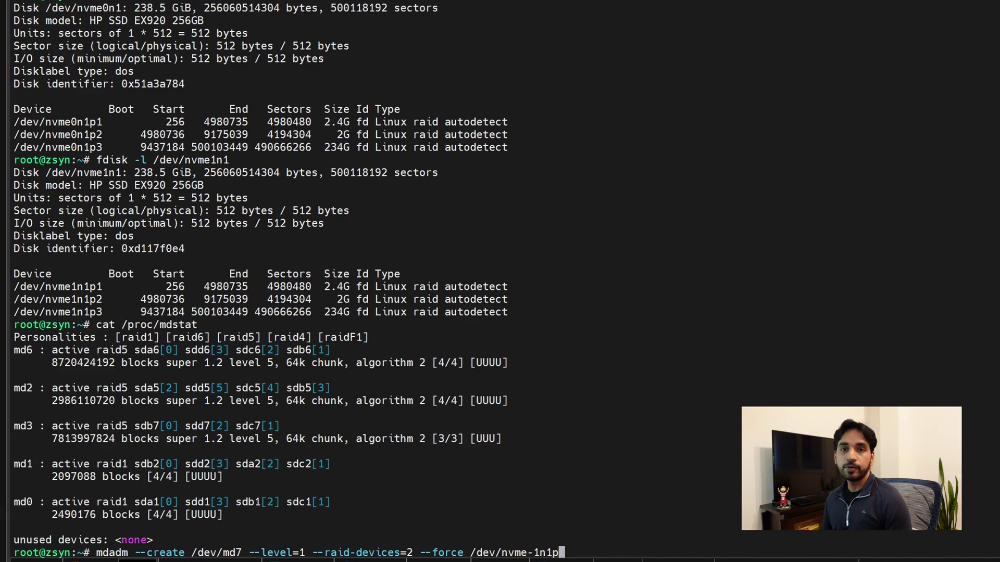
key(BackSpace)
key(BackSpace)
key(BackSpace)
key(BackSpace)
key(BackSpace)
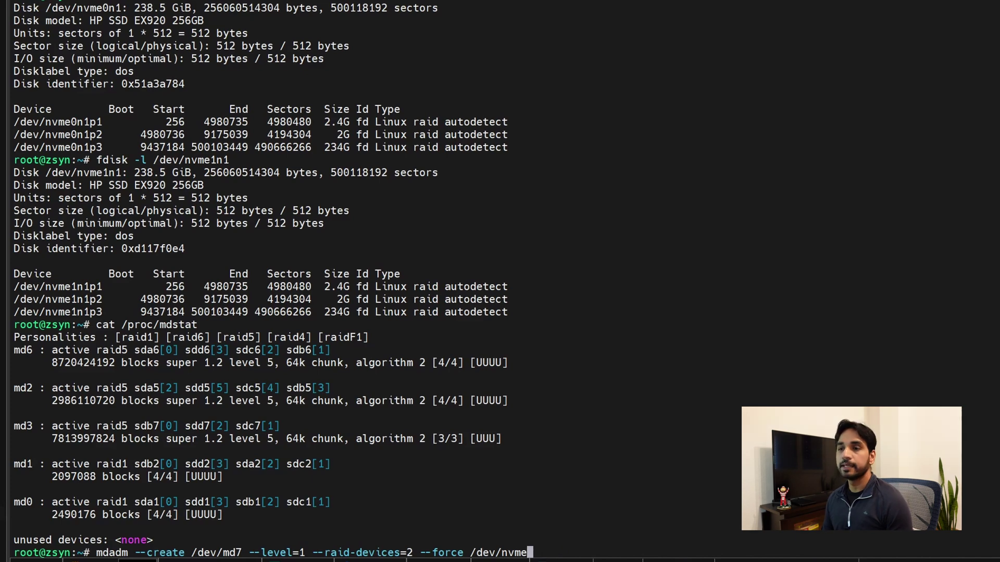
text(0n1p)
key(Tab)
key(Tab)
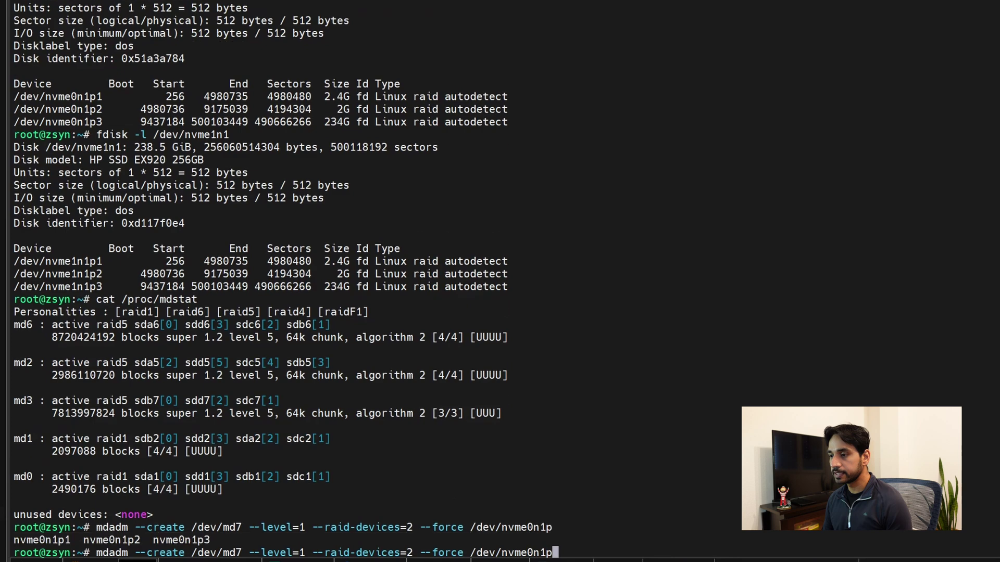
text(3)
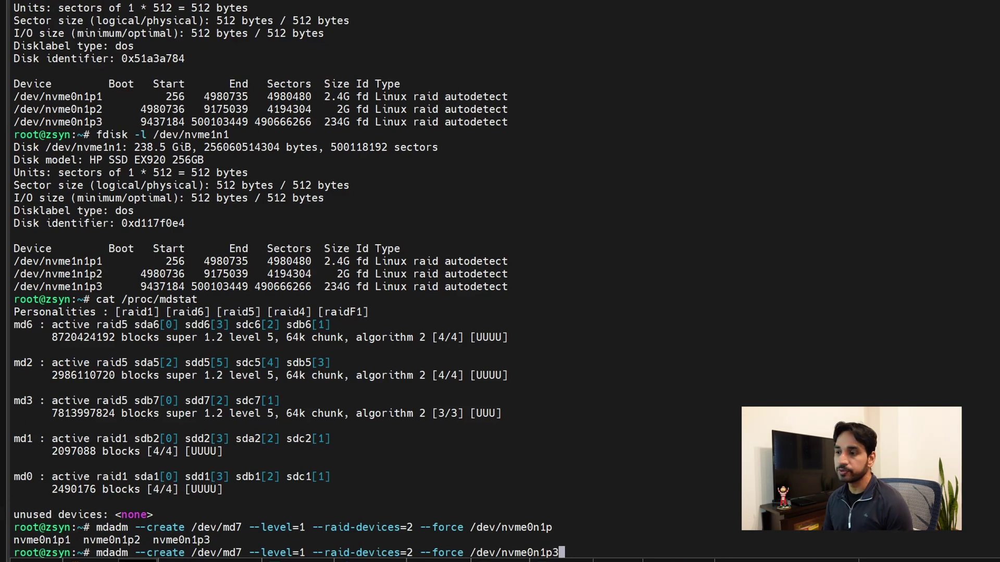
Add /dev/nvme1n1p3 as the second member device and create the array, agreeing to continue
scroll(499, 281, up, 6)
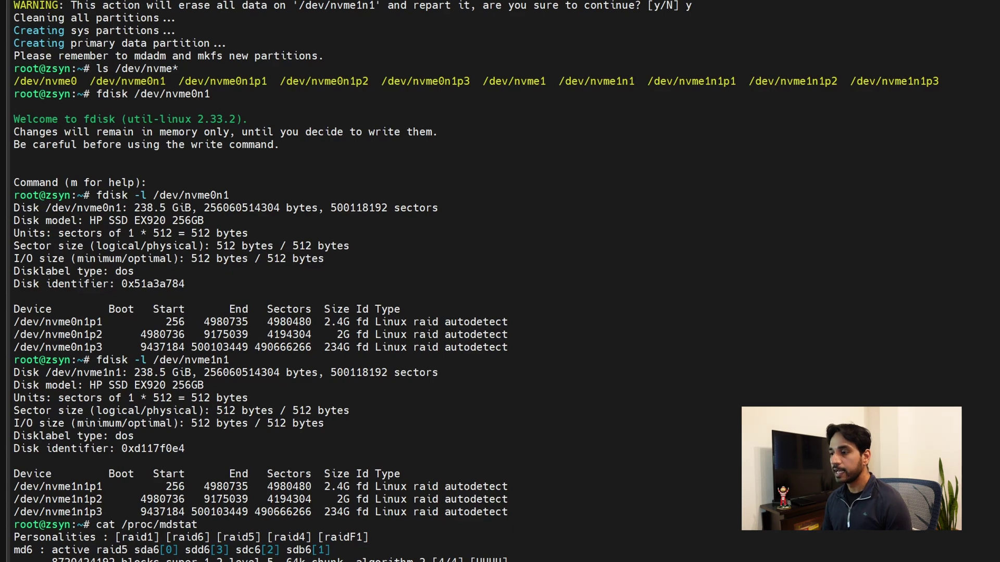
scroll(500, 281, down, 1)
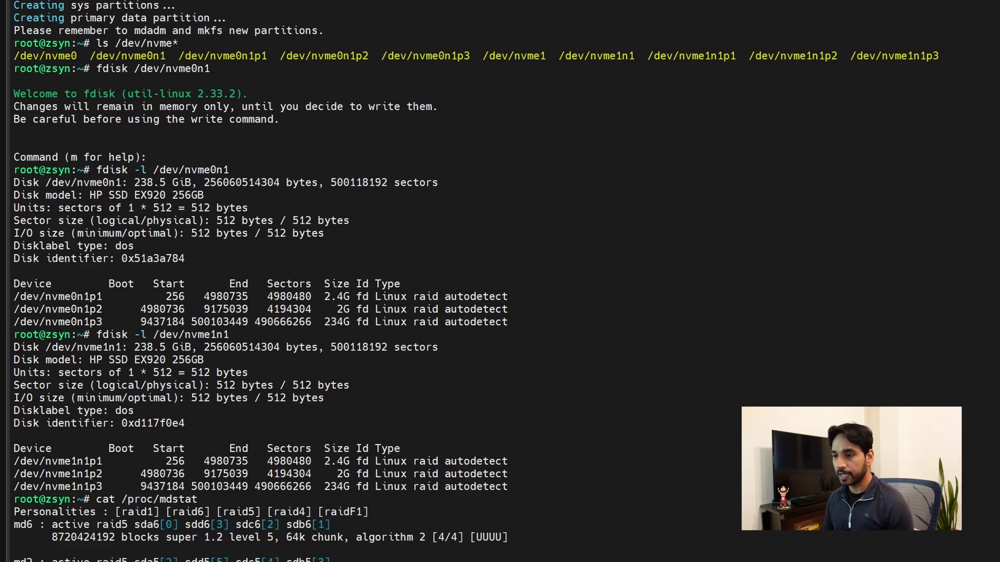
scroll(500, 281, down, 3)
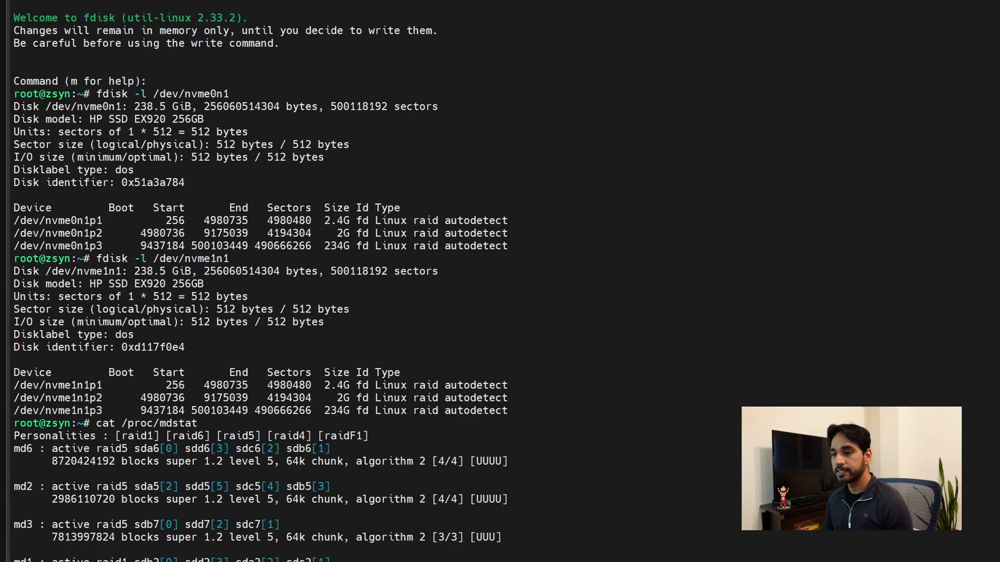
scroll(260, 281, down, 1)
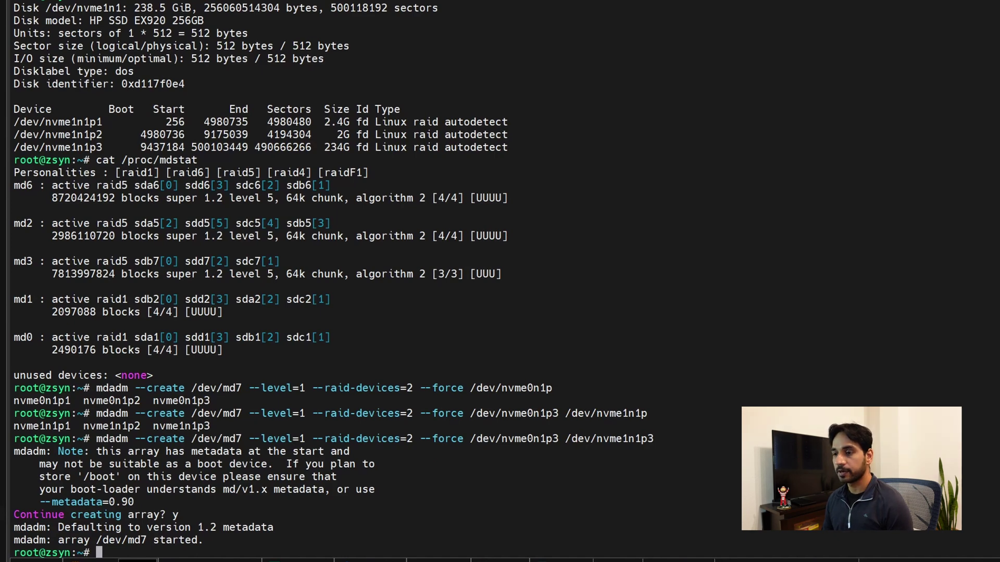
Print /proc/mdstat and examine the md7 entry and its resync progress
text(c)
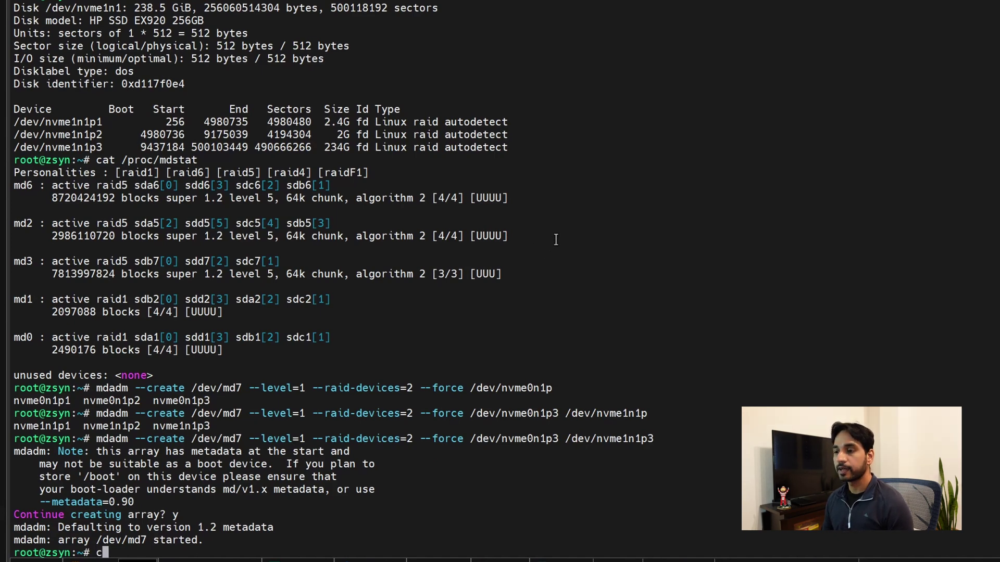
text(at /proc/mdstat)
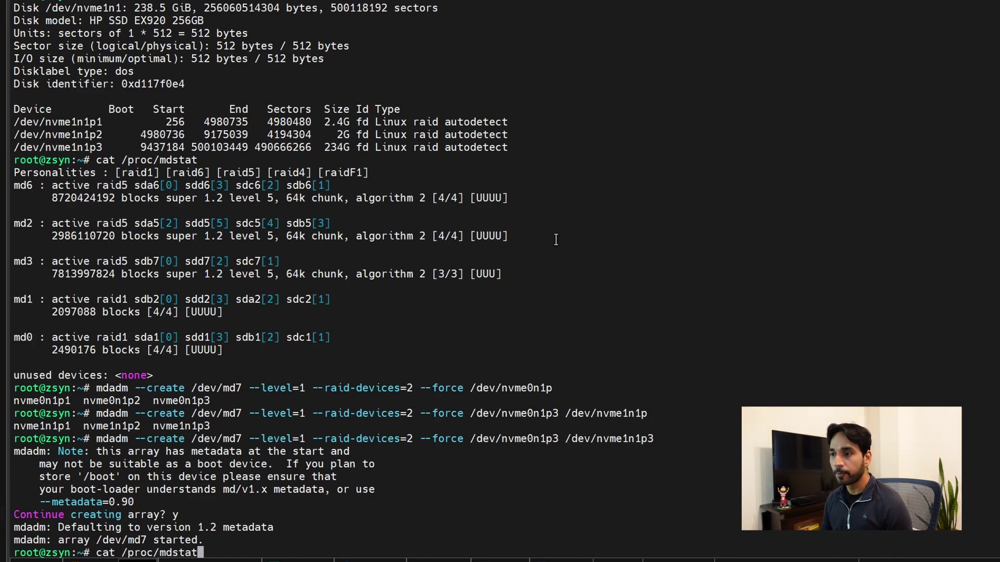
key(Return)
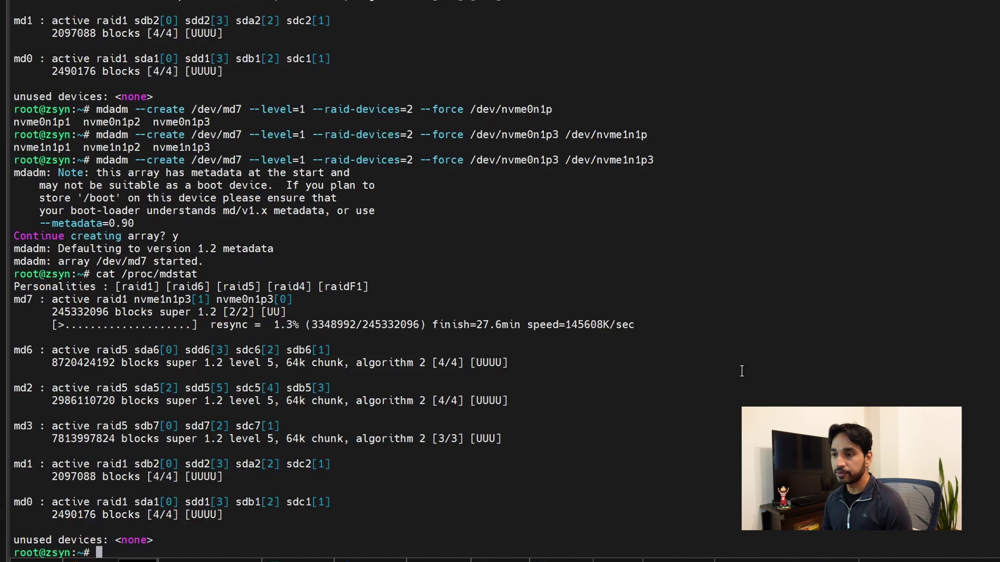
drag(639, 324, 368, 286)
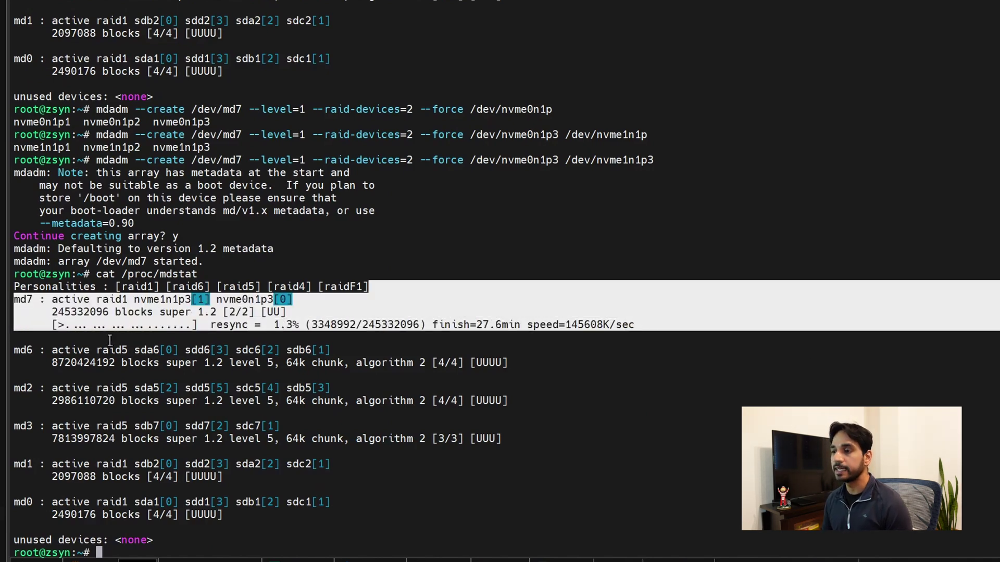
click(297, 327)
drag(272, 328, 305, 327)
click(296, 543)
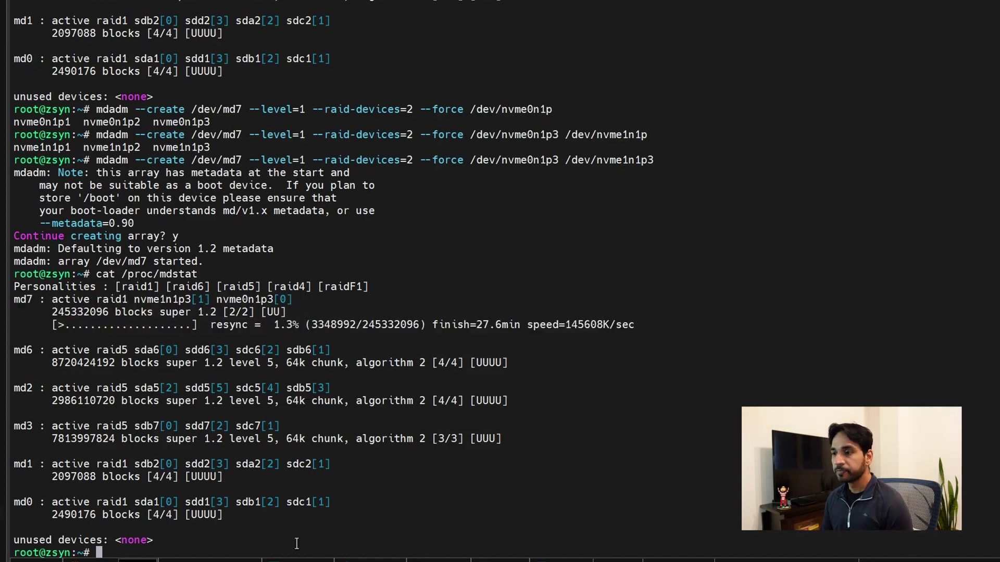
Print /proc/mdstat again to follow the md7 resync until it ends, and check the array's entry
key(Up)
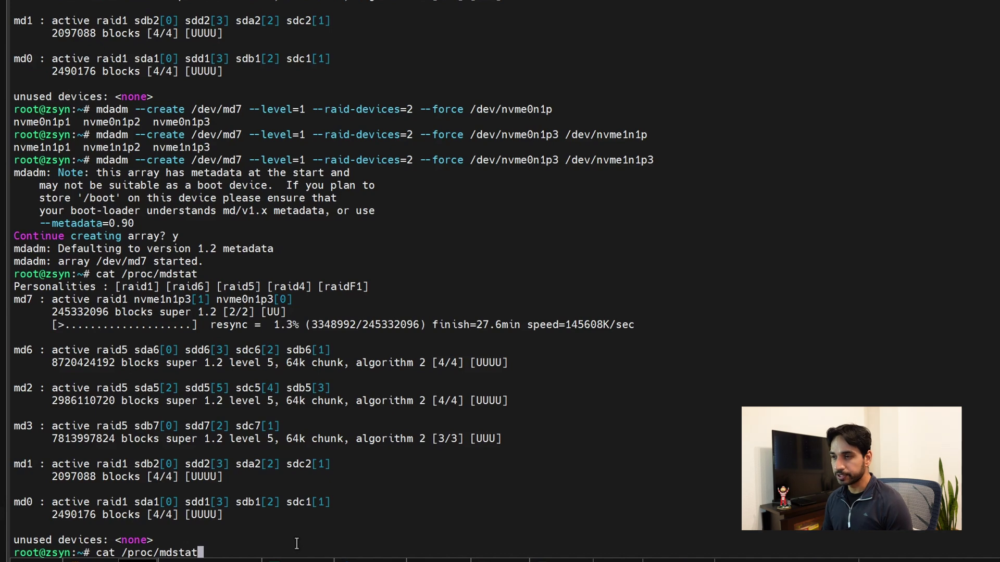
key(Return)
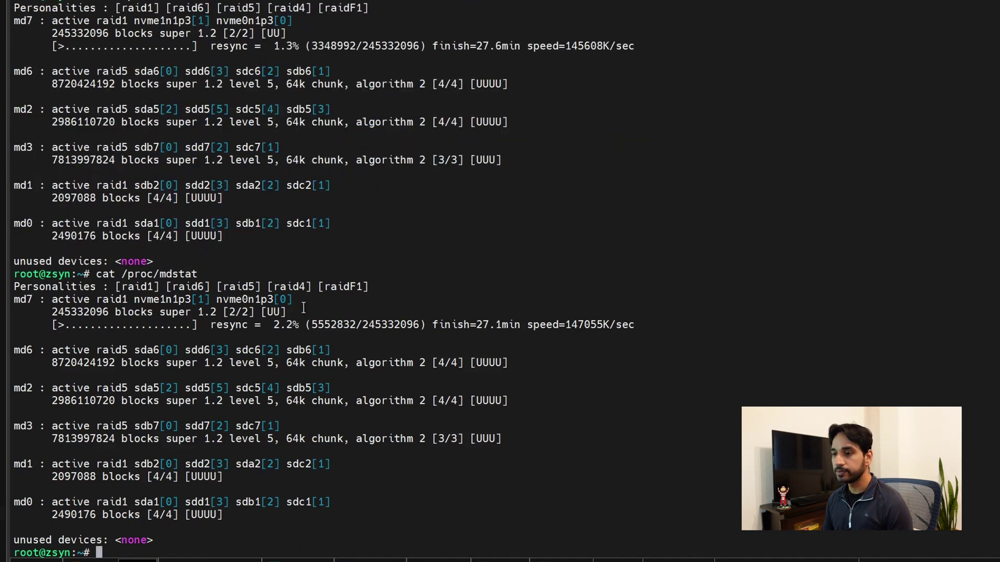
drag(268, 326, 304, 326)
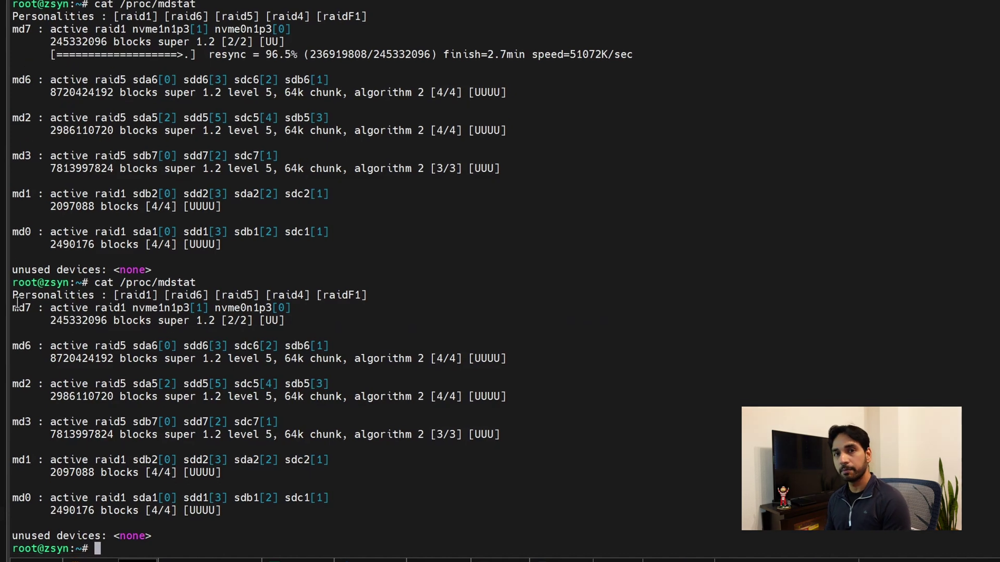
drag(13, 307, 325, 320)
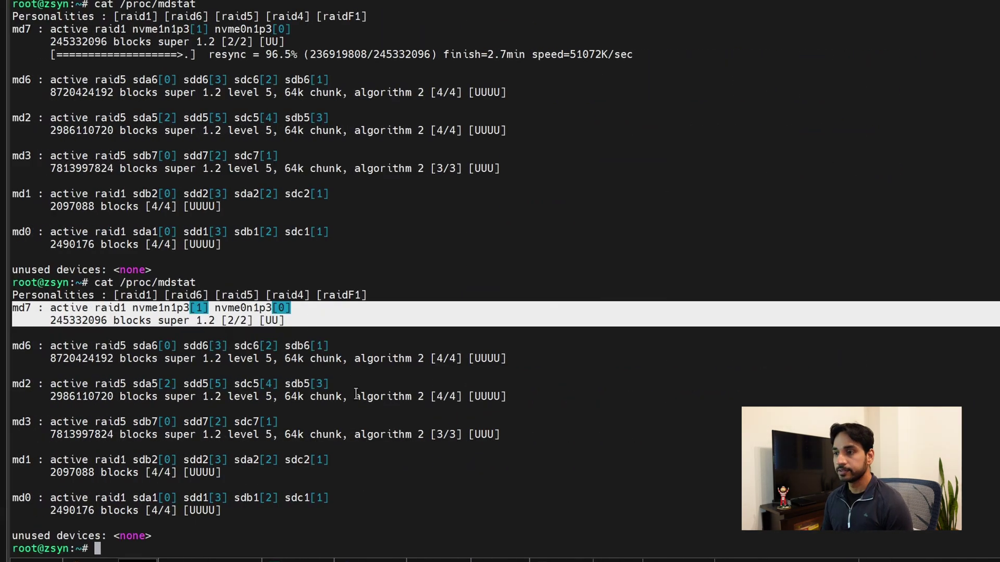
Force-format /dev/md7 with a Btrfs file system using mkfs.btrfs -f, and reboot the NAS
click(460, 493)
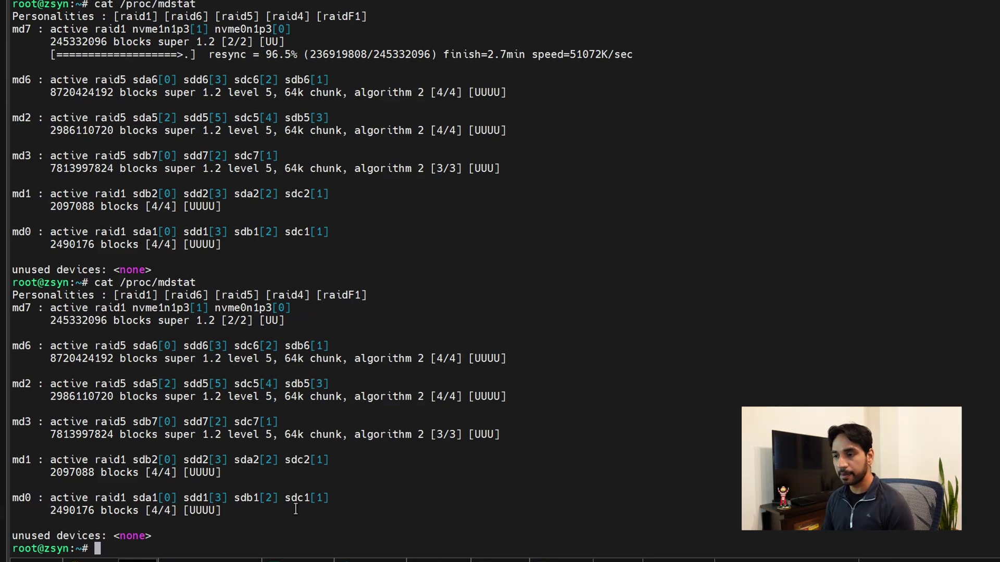
text(mkfs)
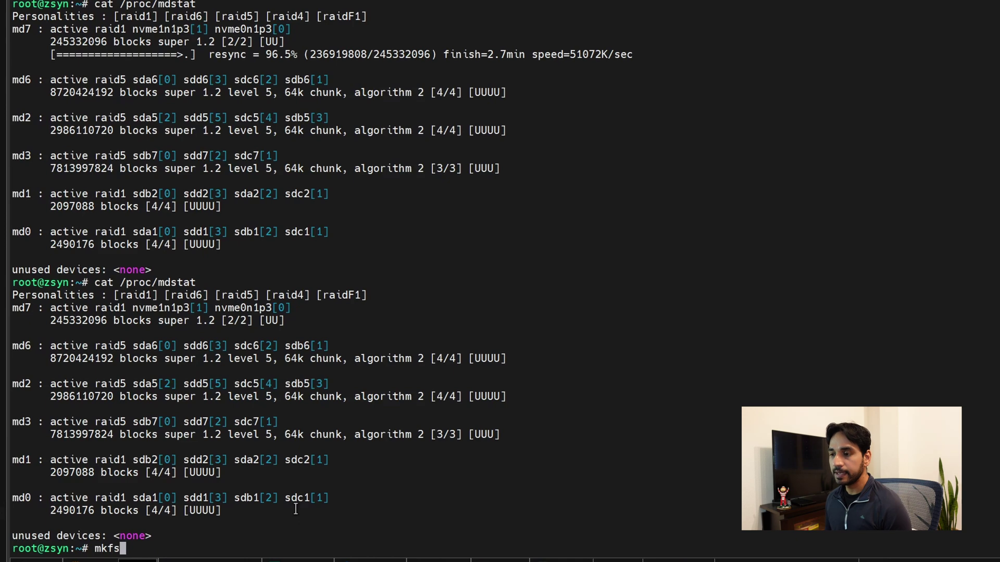
text(.btr)
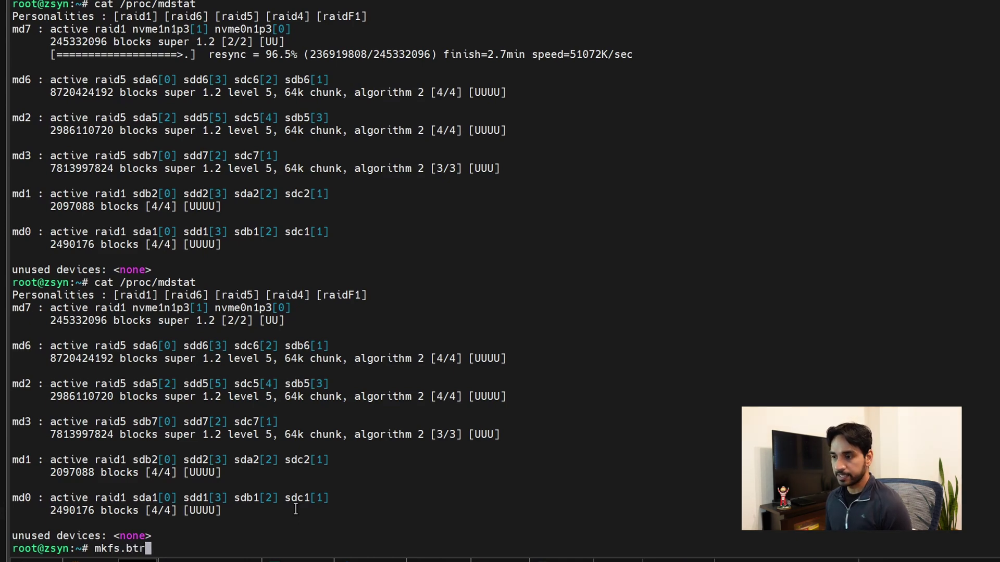
text(fs -f /d)
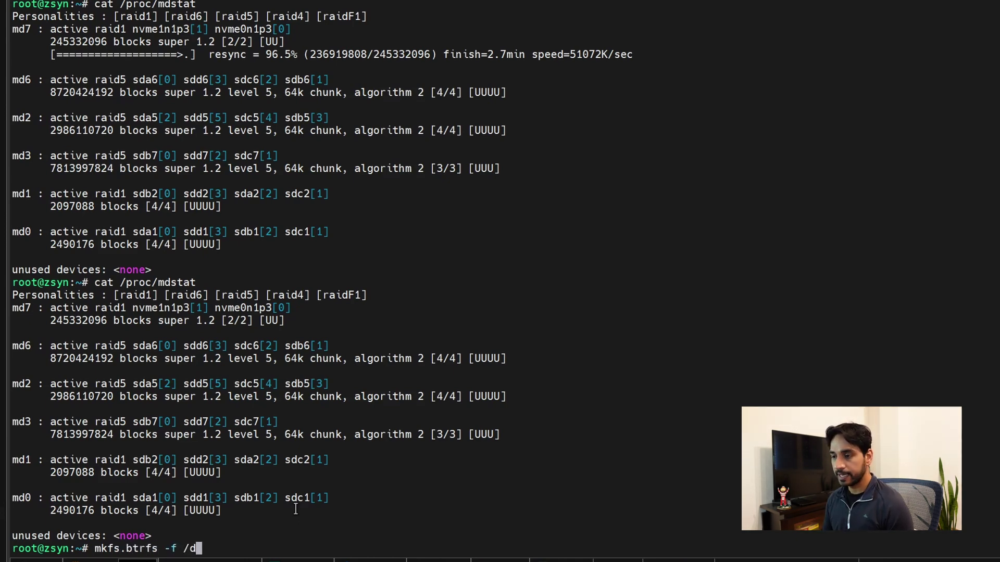
text(ev/md7)
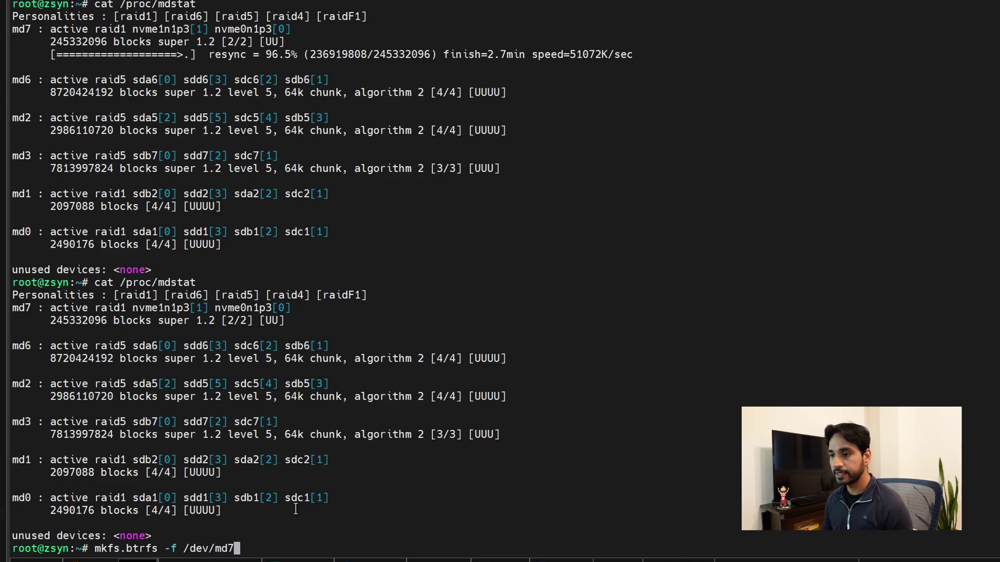
key(Return)
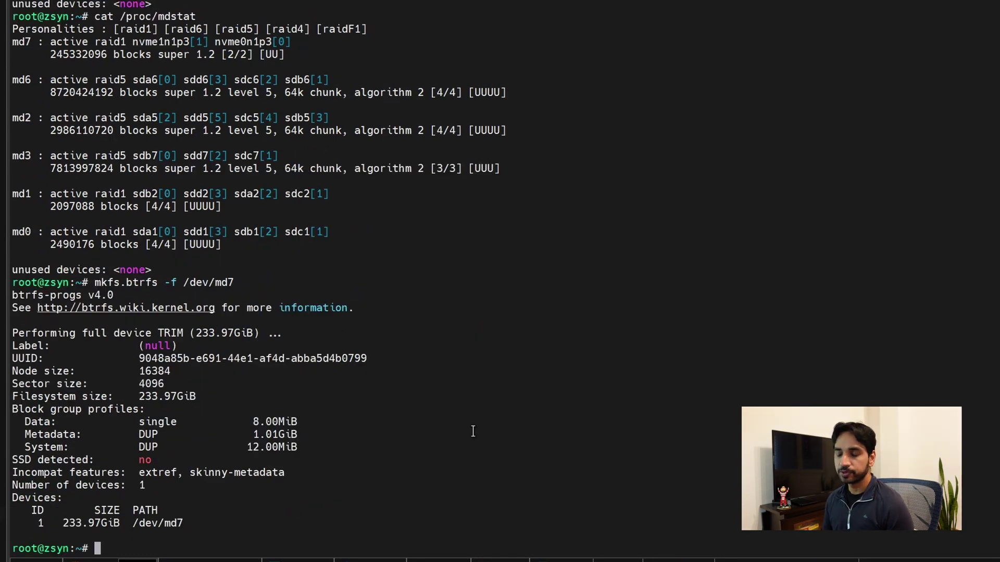
text(reboot)
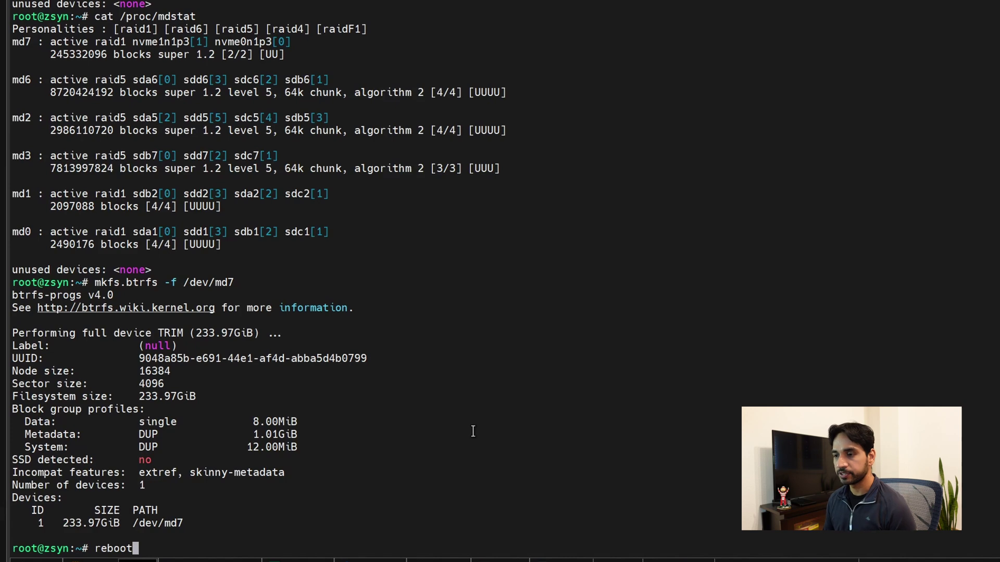
key(Return)
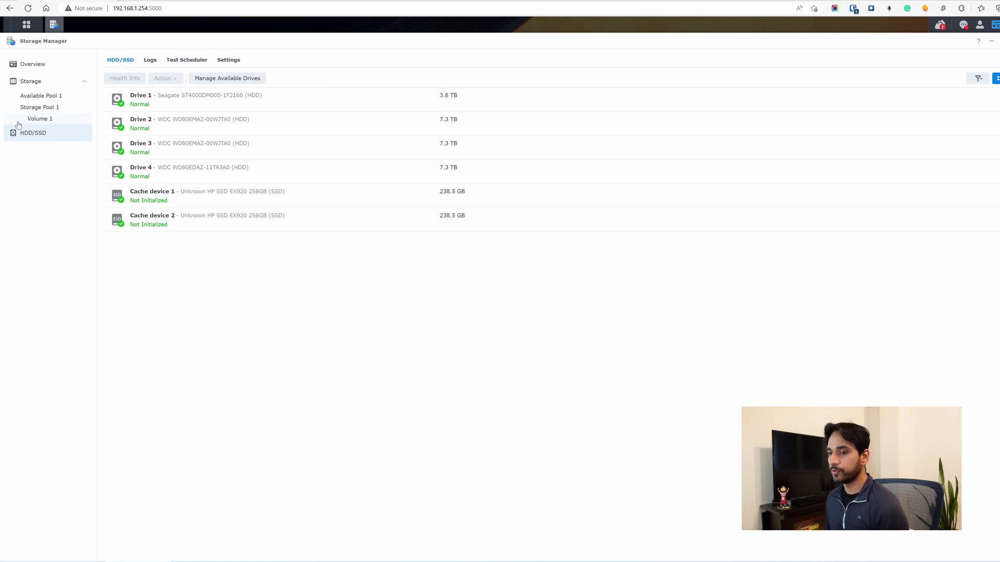
In DSM's Storage Manager, run Online Assemble on Available Pool 1 and apply the settings
click(34, 120)
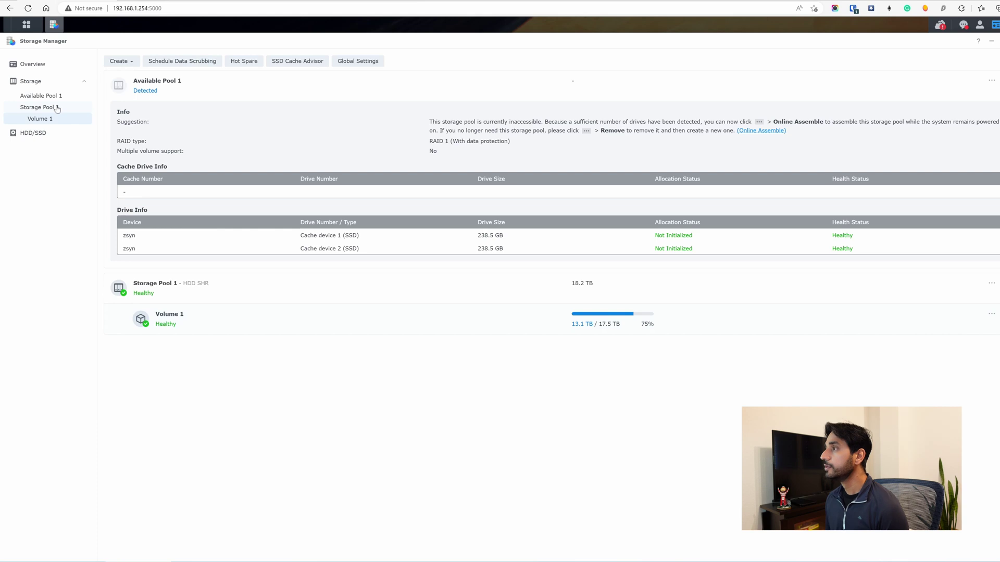
click(990, 81)
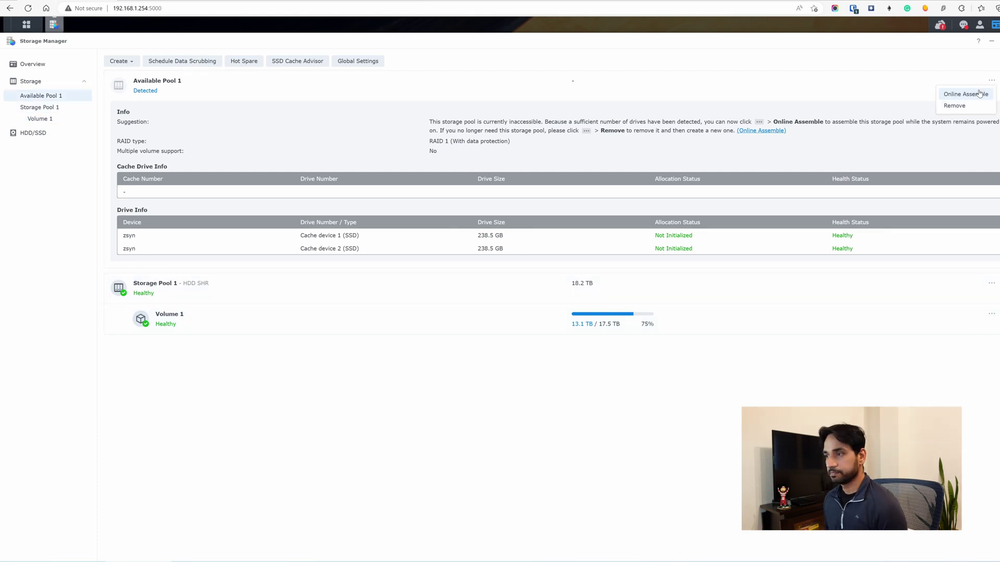
click(978, 94)
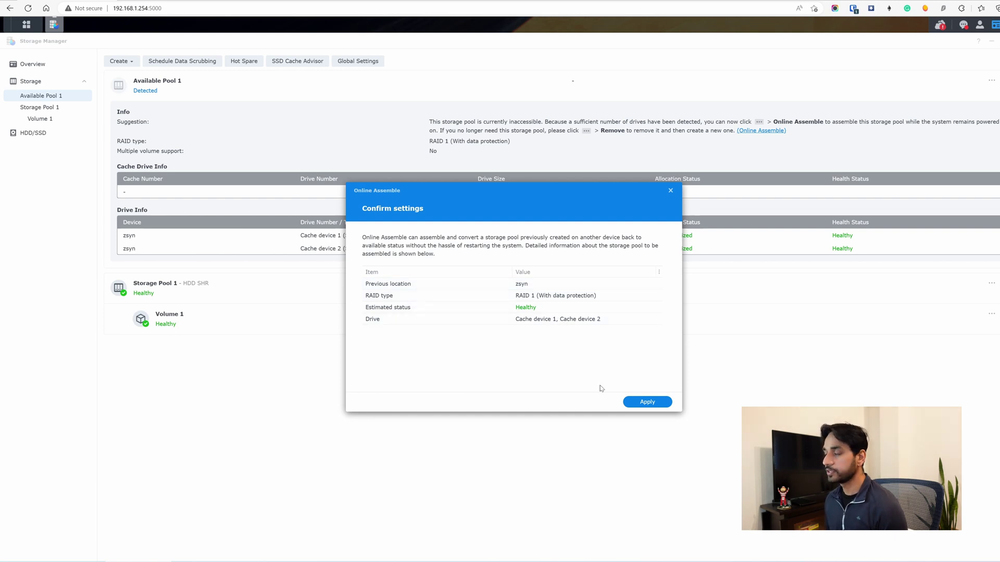
click(640, 403)
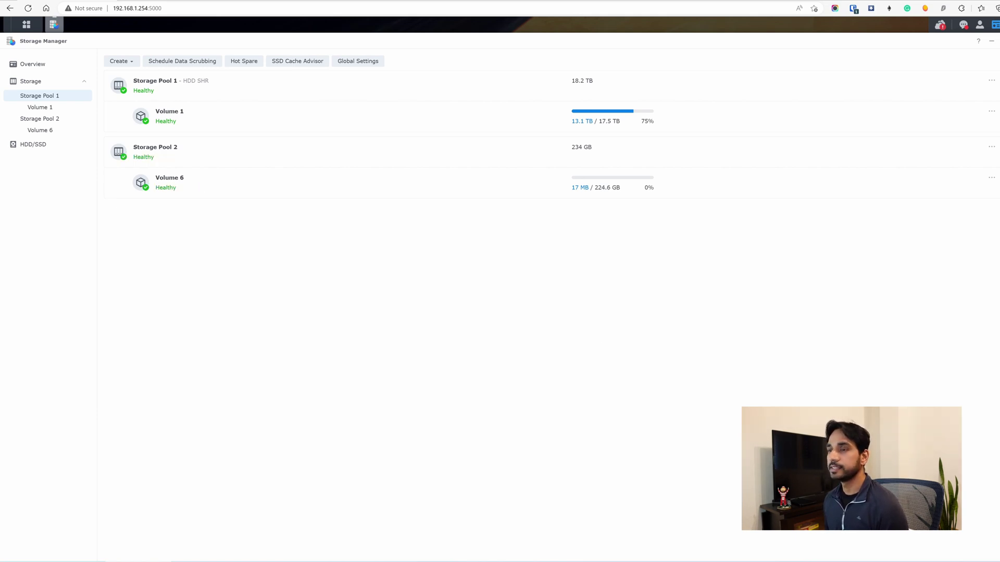
Examine the details of Storage Pool 2 and Volume 6, and check the overall storage overview
click(301, 154)
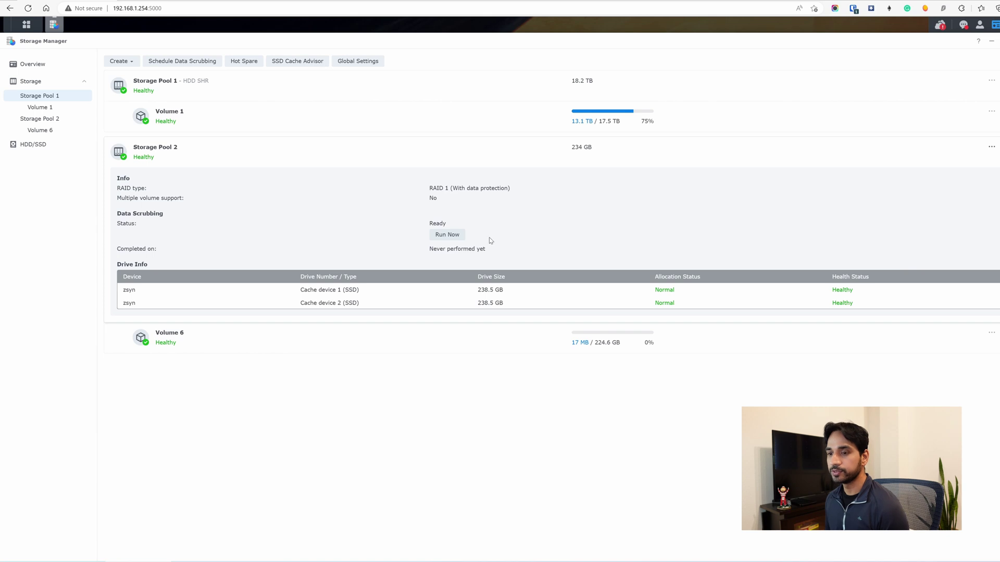
click(486, 344)
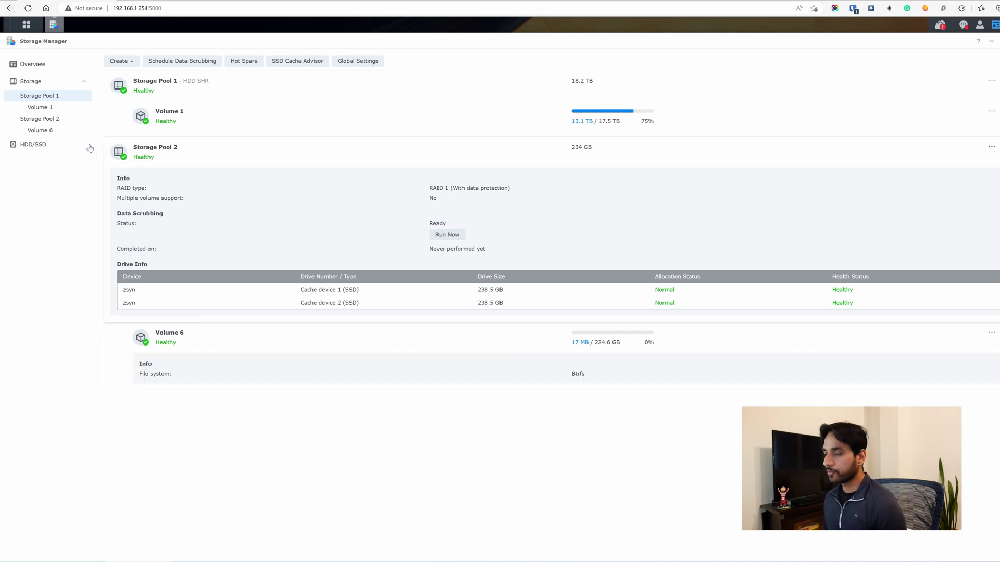
click(33, 64)
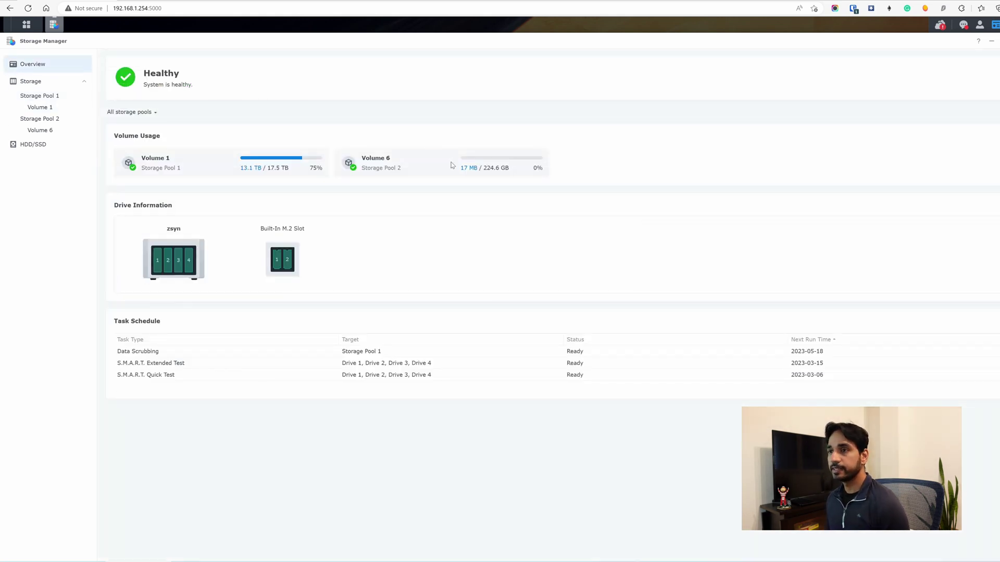
Switch to Package Center and search for "docker"
click(26, 25)
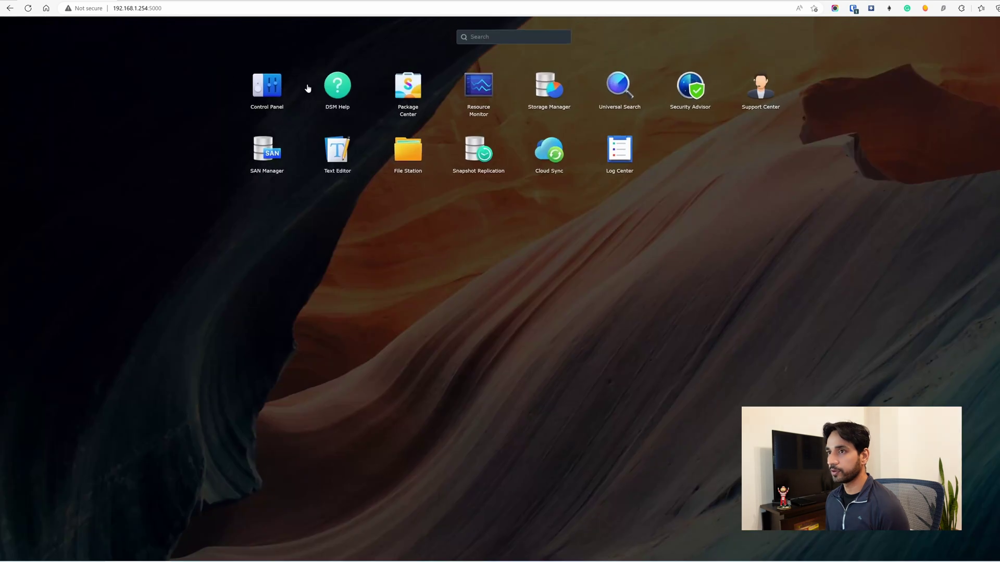
click(408, 87)
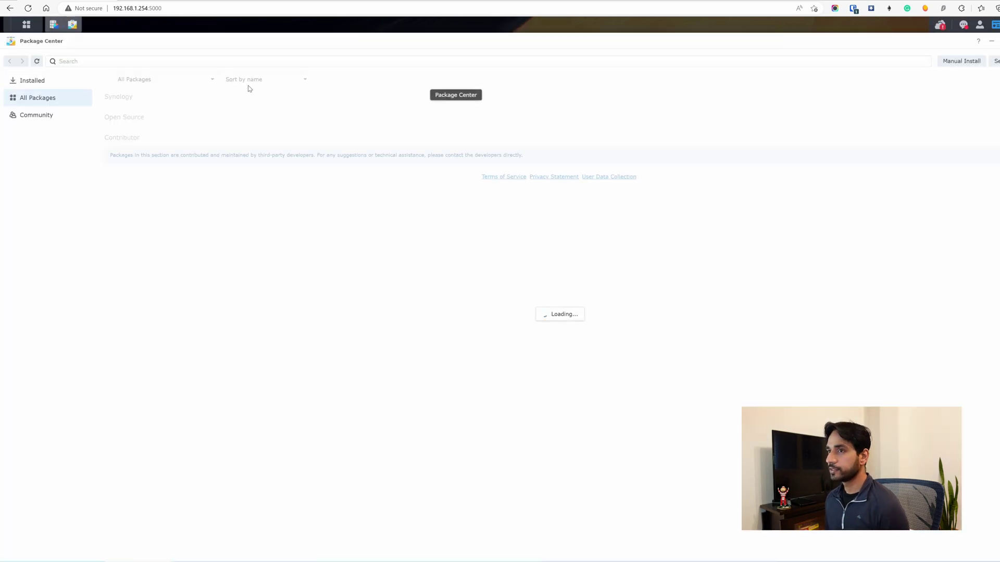
click(178, 62)
text(docker)
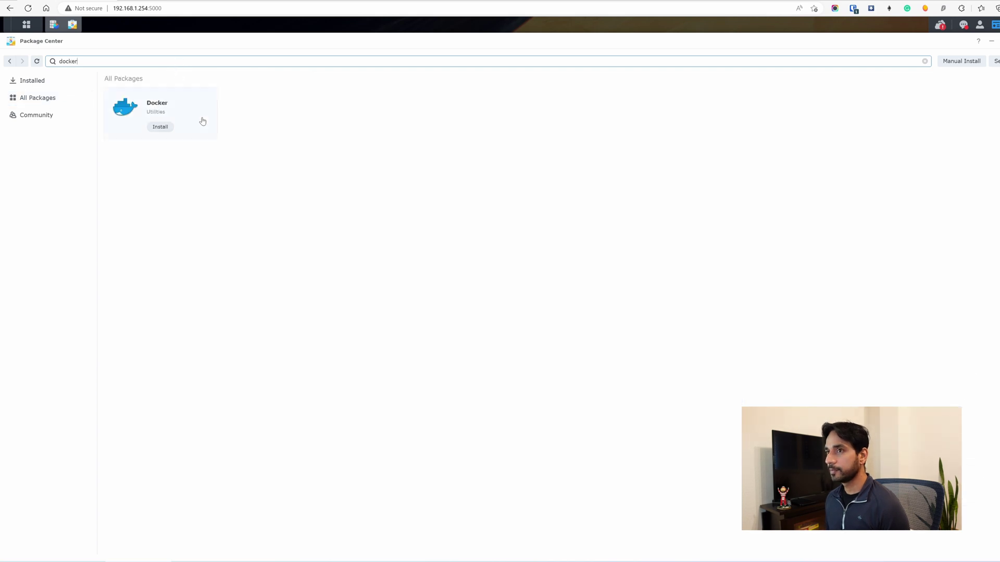
Install the Docker package on Volume 6, set to run after installation, and open Docker
click(160, 129)
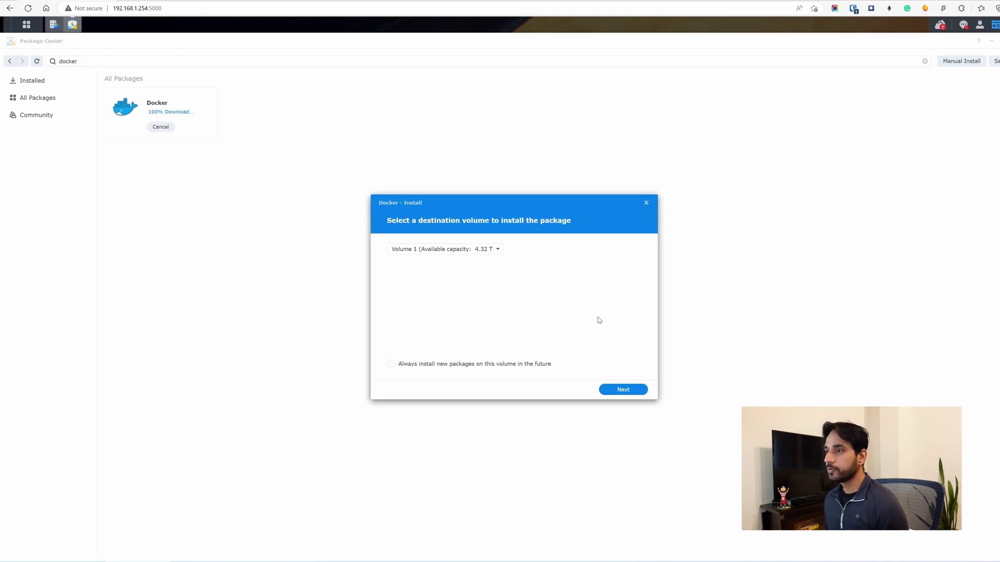
click(446, 249)
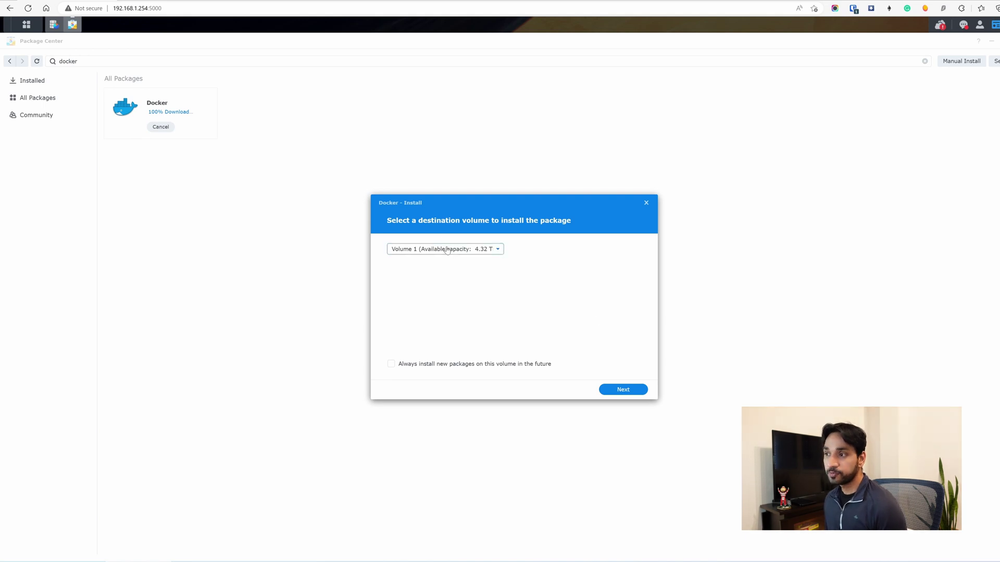
click(474, 296)
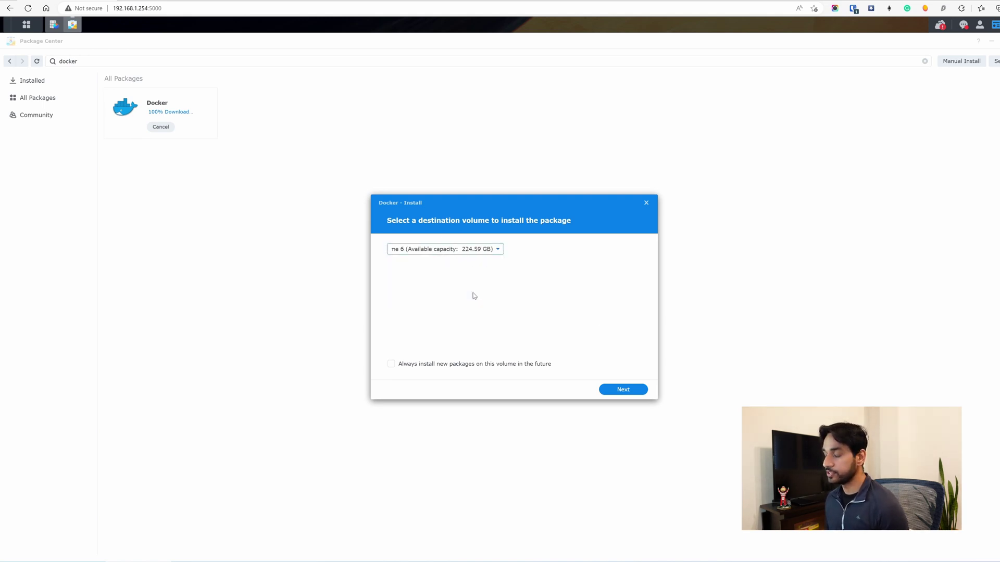
click(627, 394)
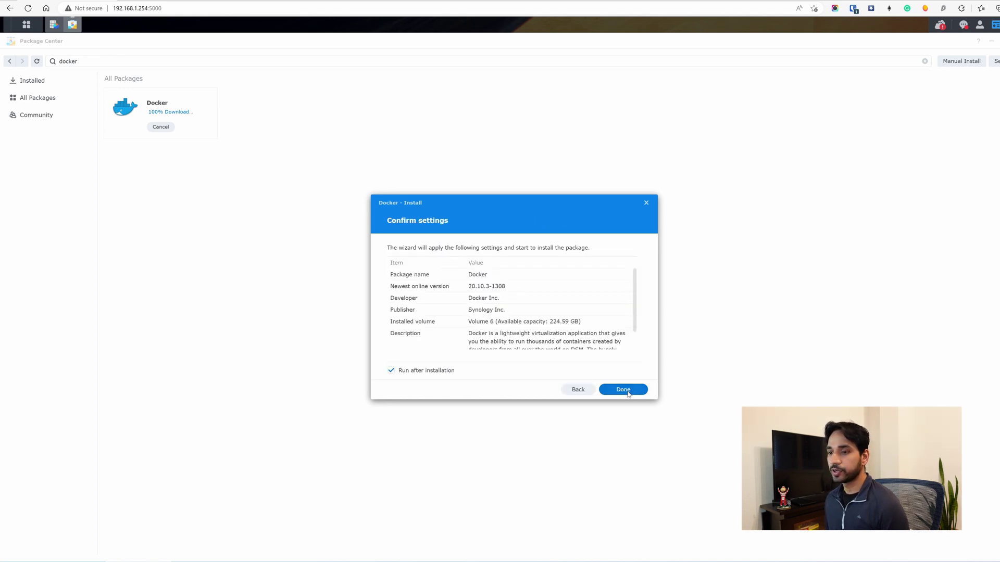
click(628, 394)
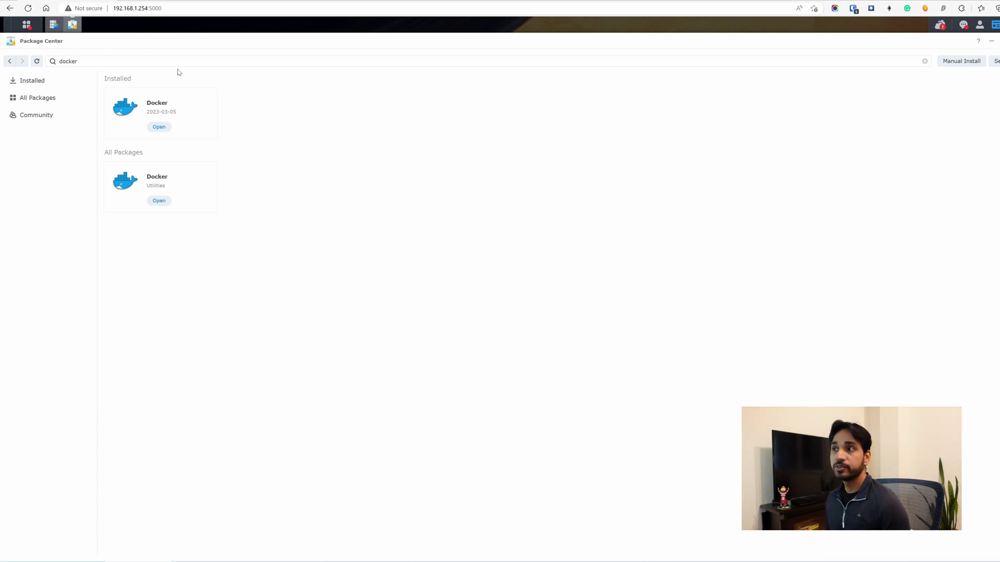
click(26, 25)
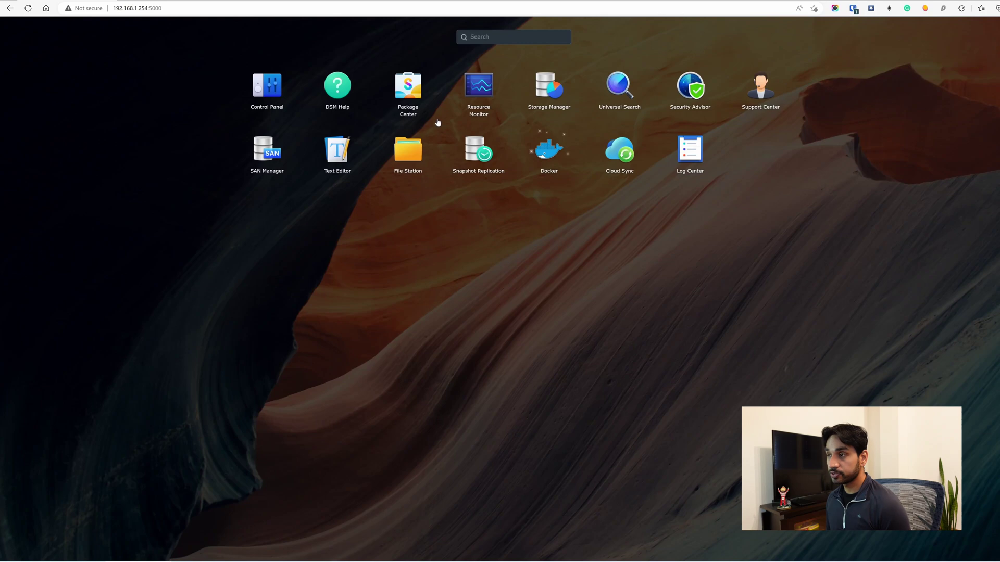
click(553, 148)
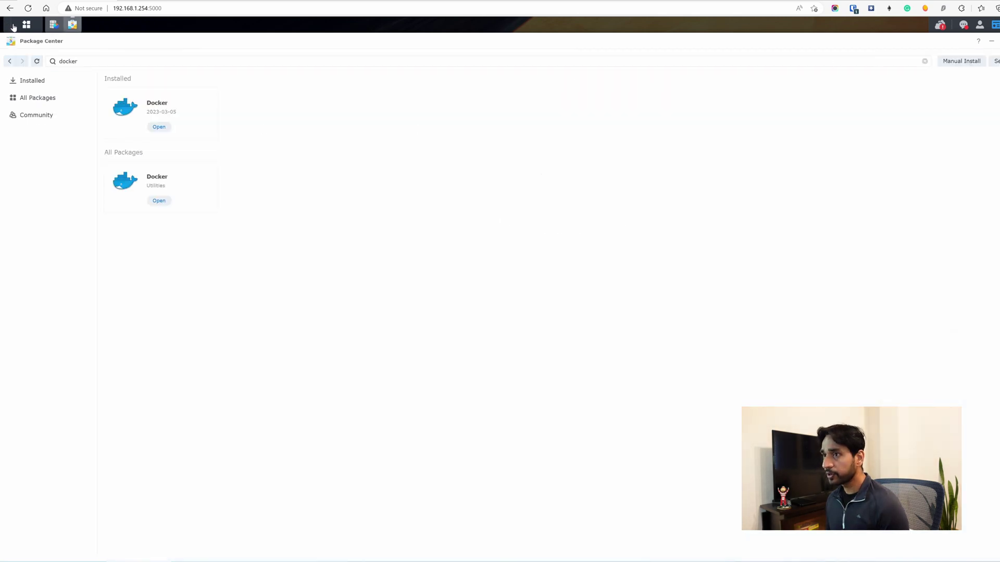
Switch to Control Panel and check which volume holds the docker shared folder
click(14, 25)
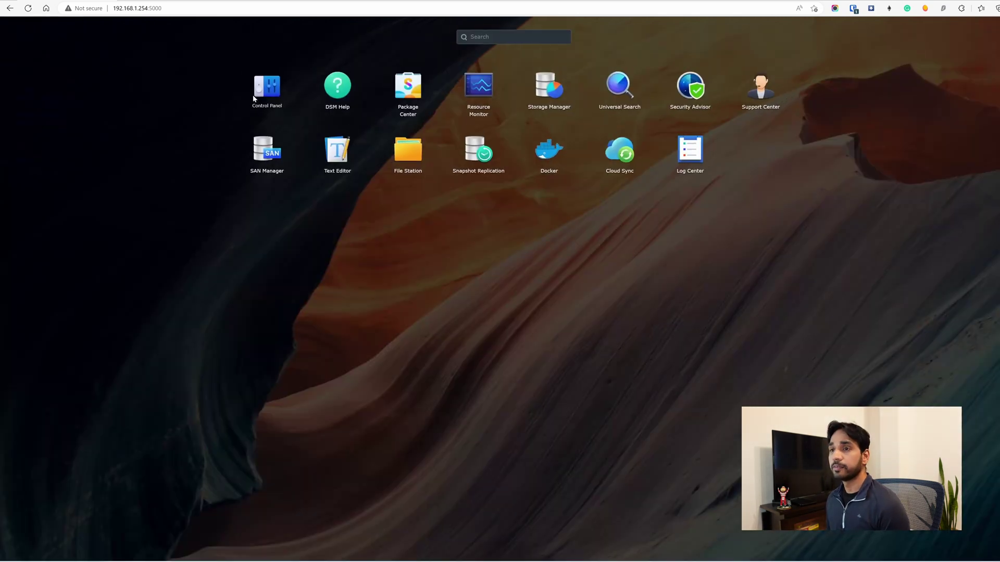
click(253, 97)
click(17, 119)
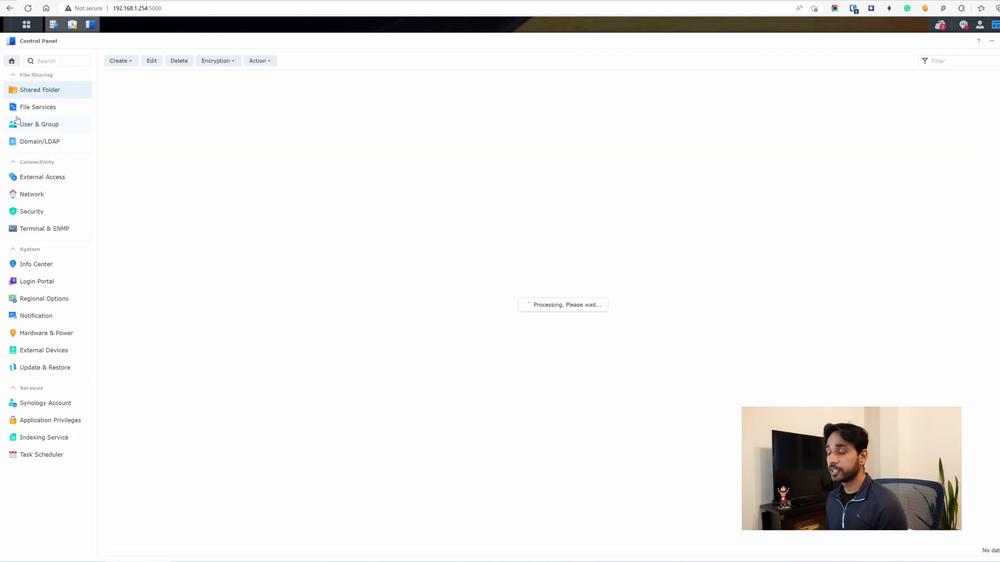
click(167, 85)
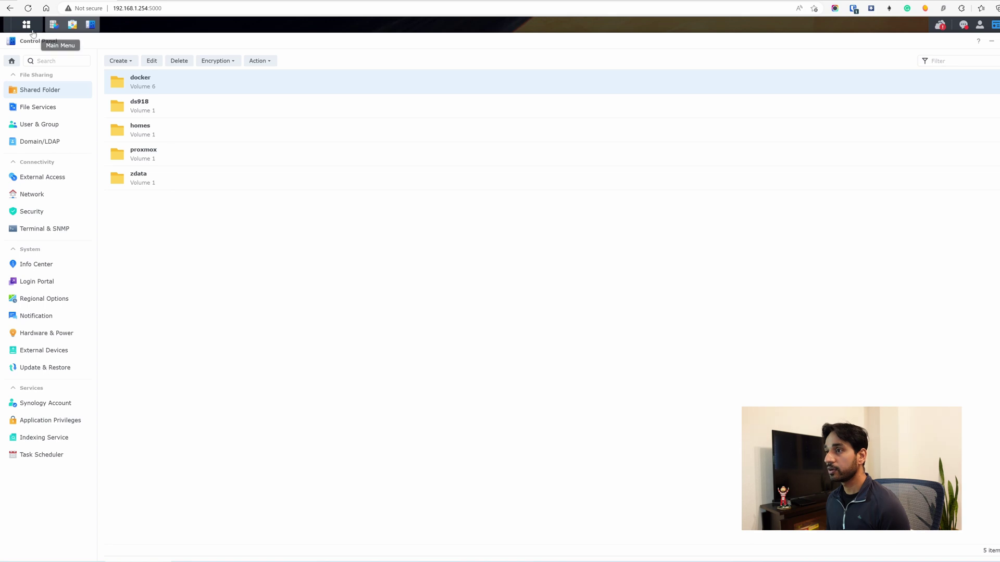
Switch to File Station to view the docker shared folder
click(27, 25)
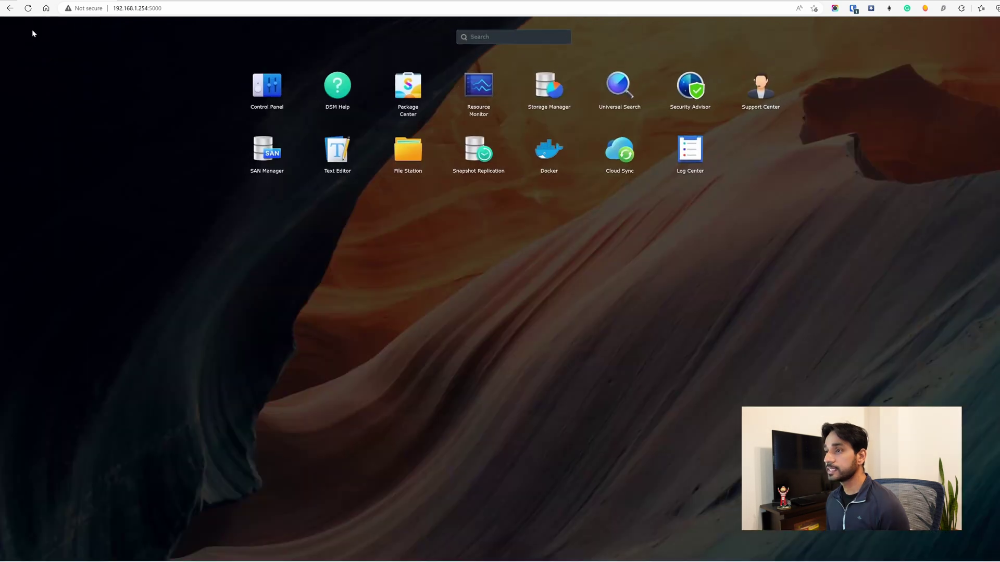
click(411, 148)
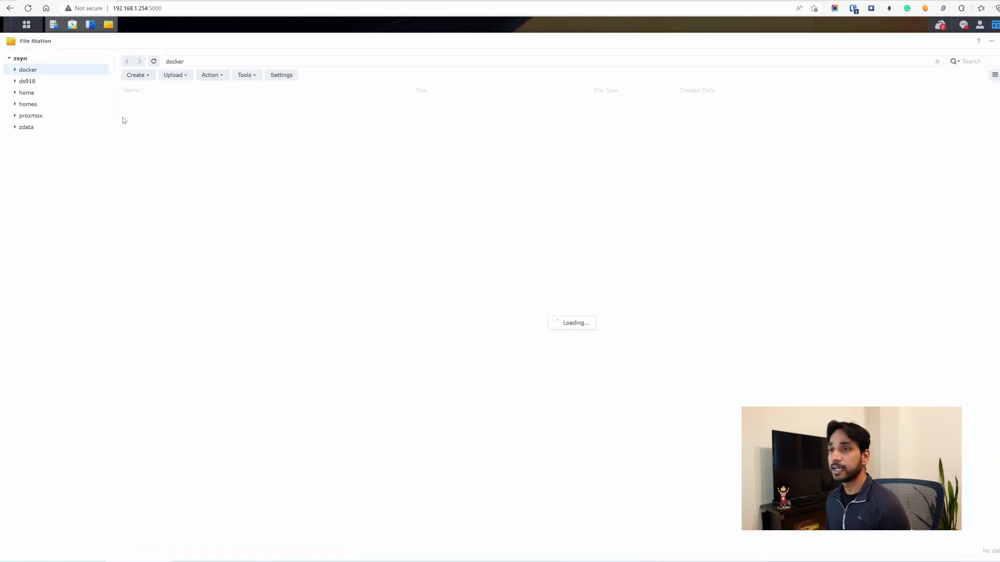